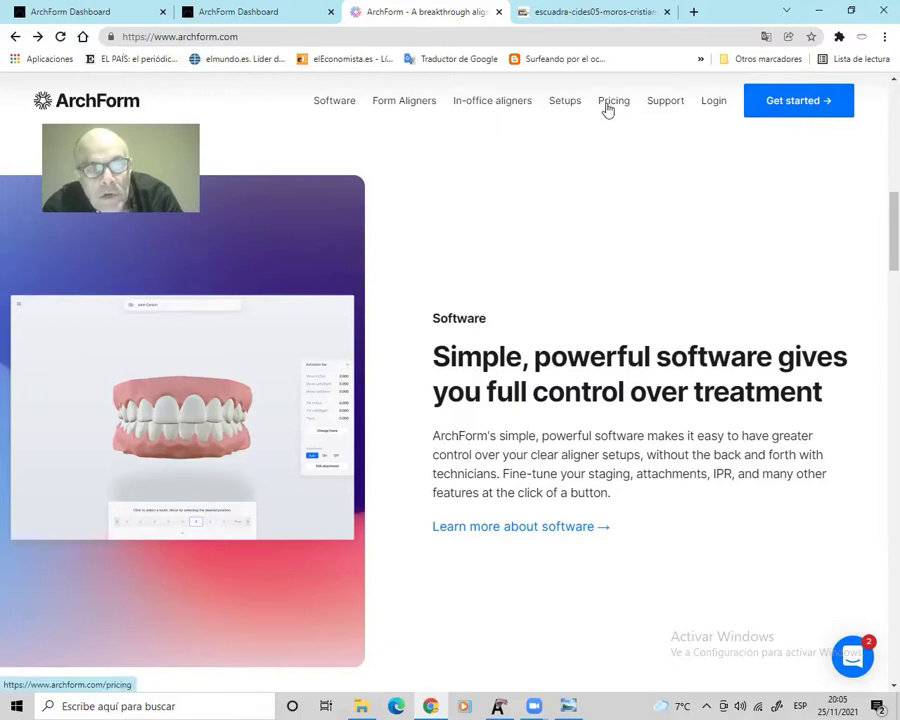
# Open the ArchForm pricing page and review the in-office aligner plans for software, supply packs and setup services
pyautogui.click(607, 104)
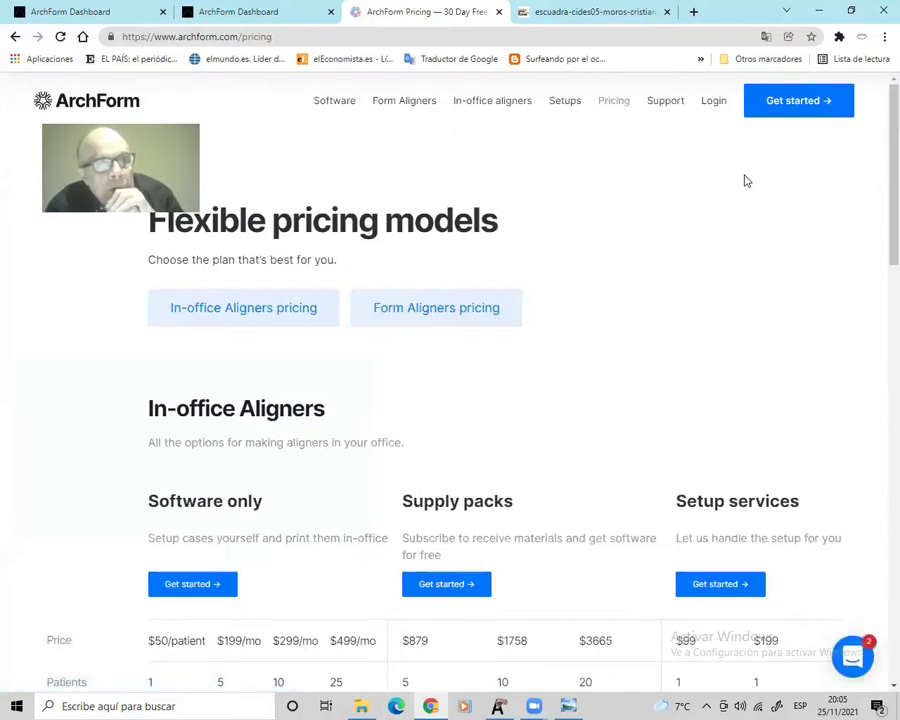
pyautogui.scroll(-2, 642, 204)
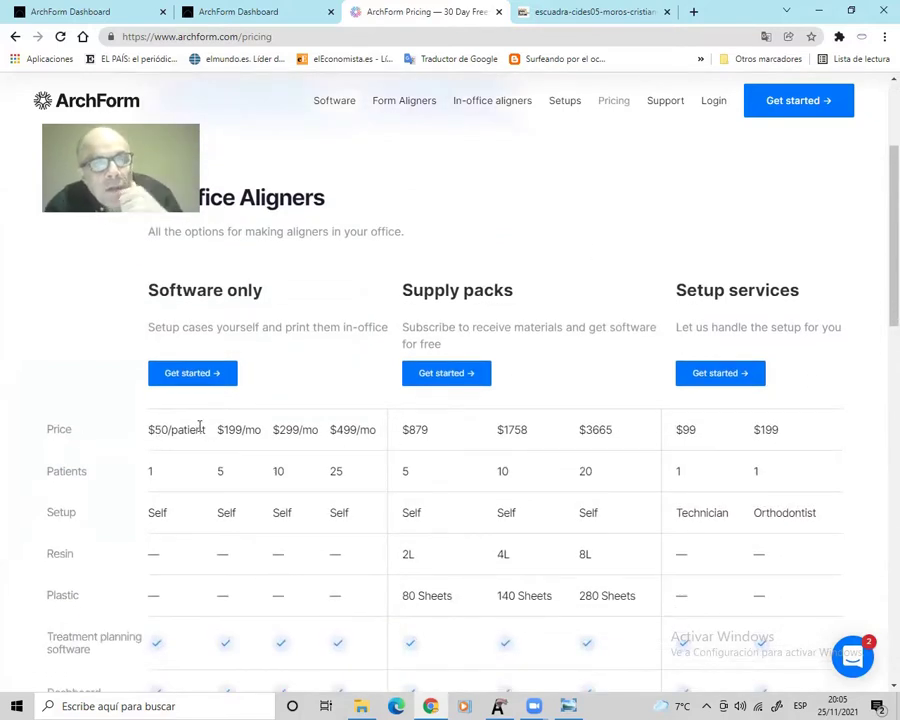
pyautogui.scroll(1, 200, 427)
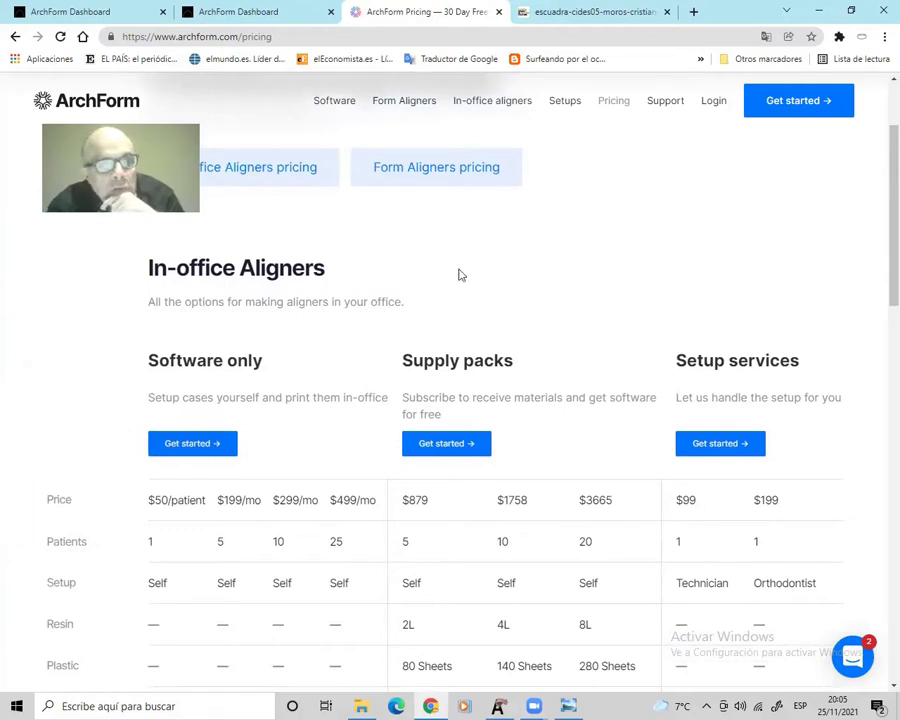
pyautogui.scroll(-1, 460, 274)
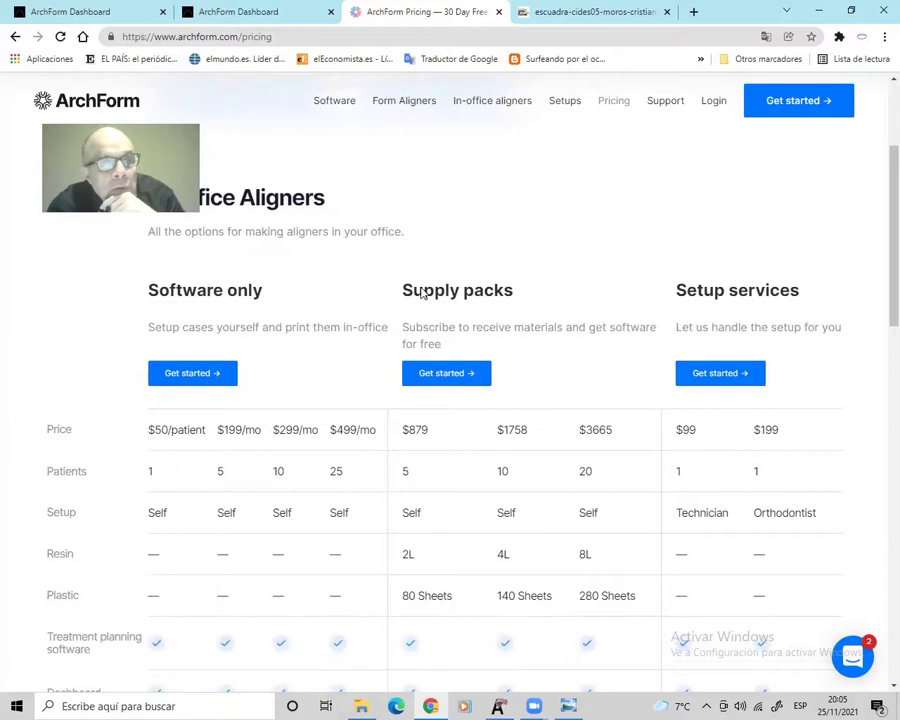
pyautogui.scroll(1, 590, 246)
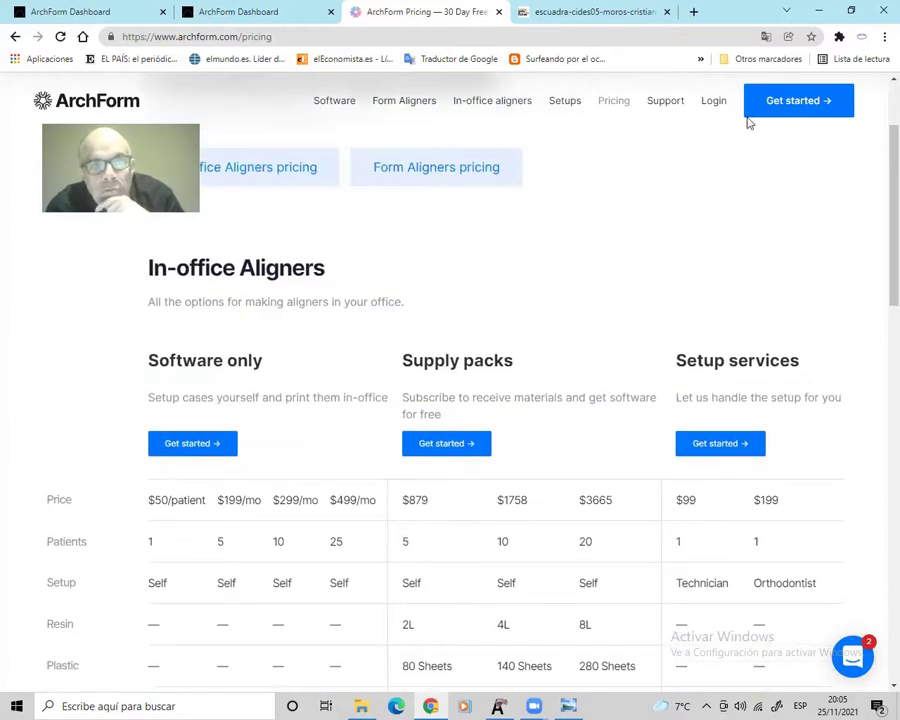
# Open the sign-up form, look at the support chat and close it again
pyautogui.click(833, 104)
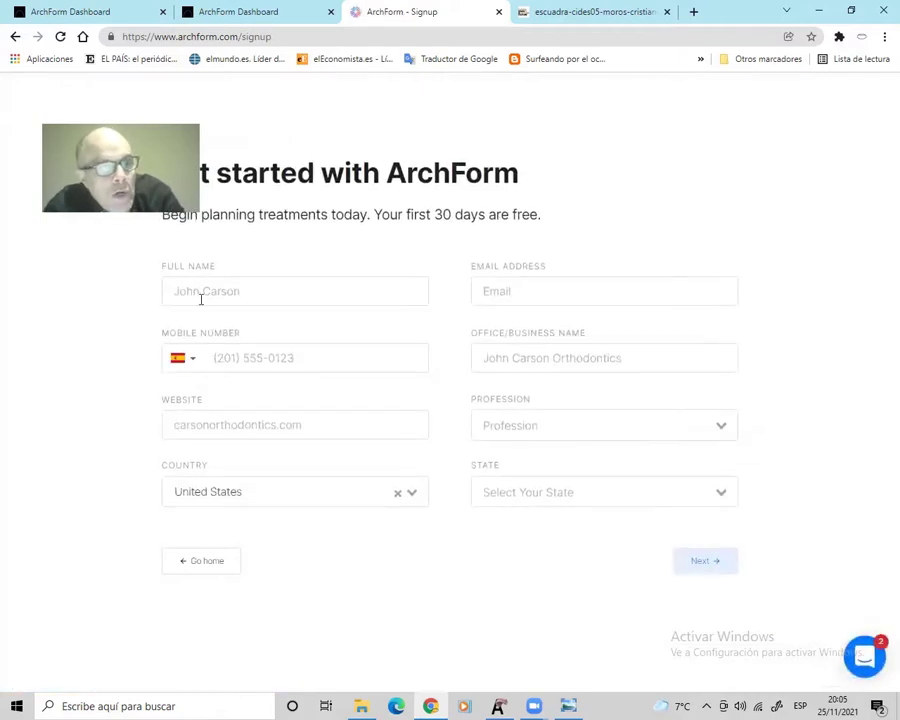
pyautogui.click(862, 655)
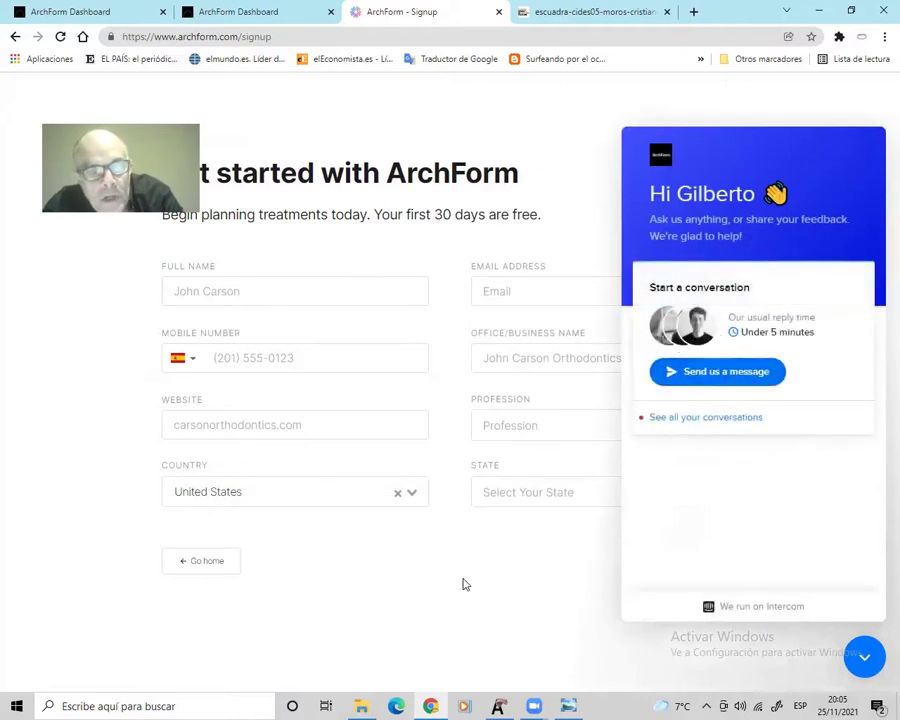
pyautogui.click(862, 662)
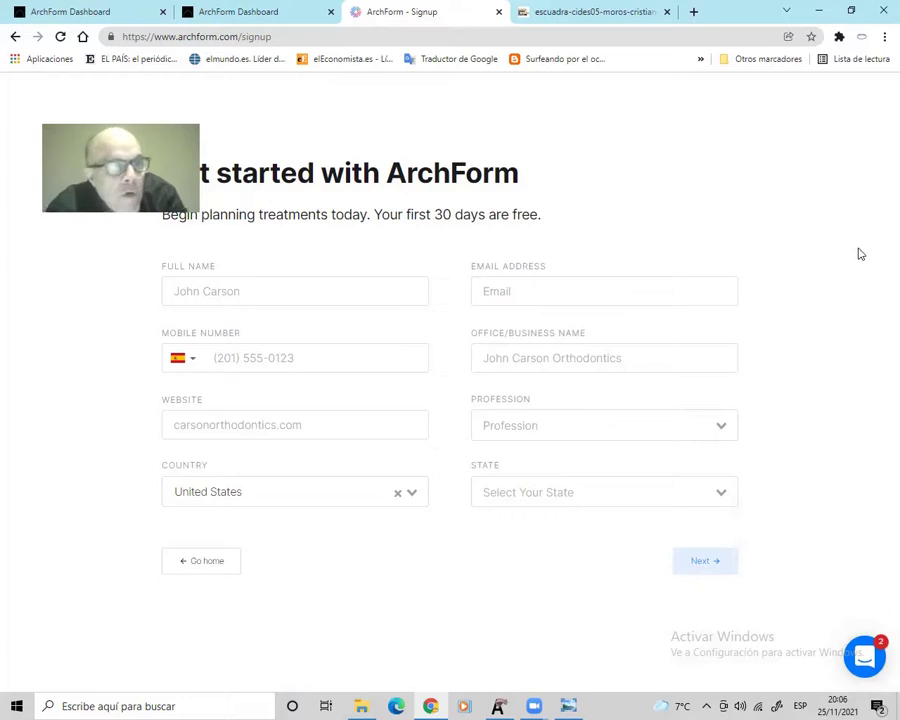
# Switch to the dashboard's patient creation form and review its basic info, scan upload and aligner product options
pyautogui.click(55, 12)
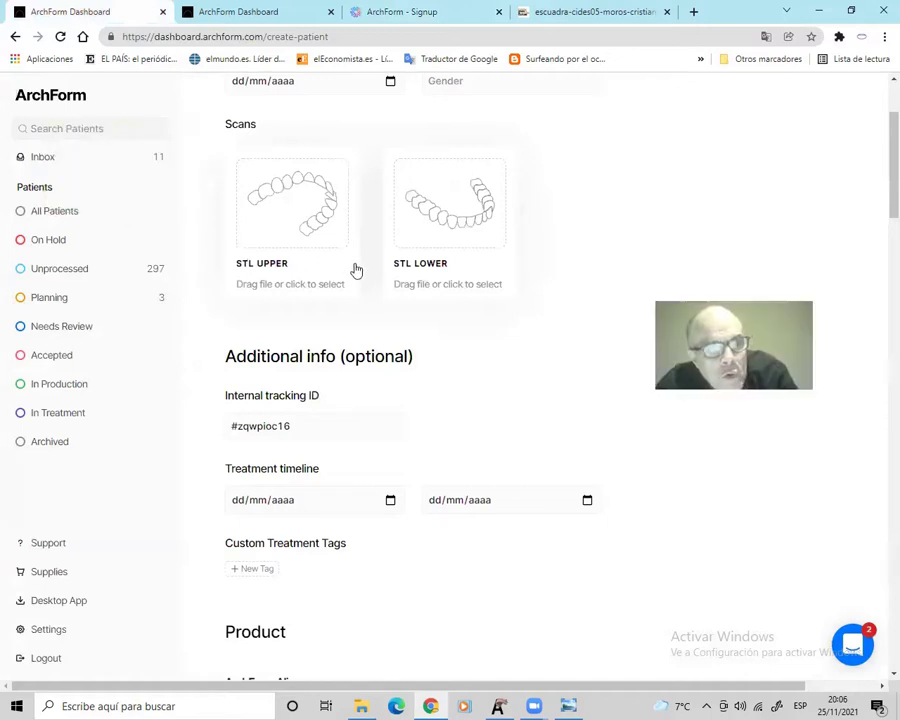
pyautogui.scroll(-3, 388, 305)
pyautogui.scroll(-4, 388, 305)
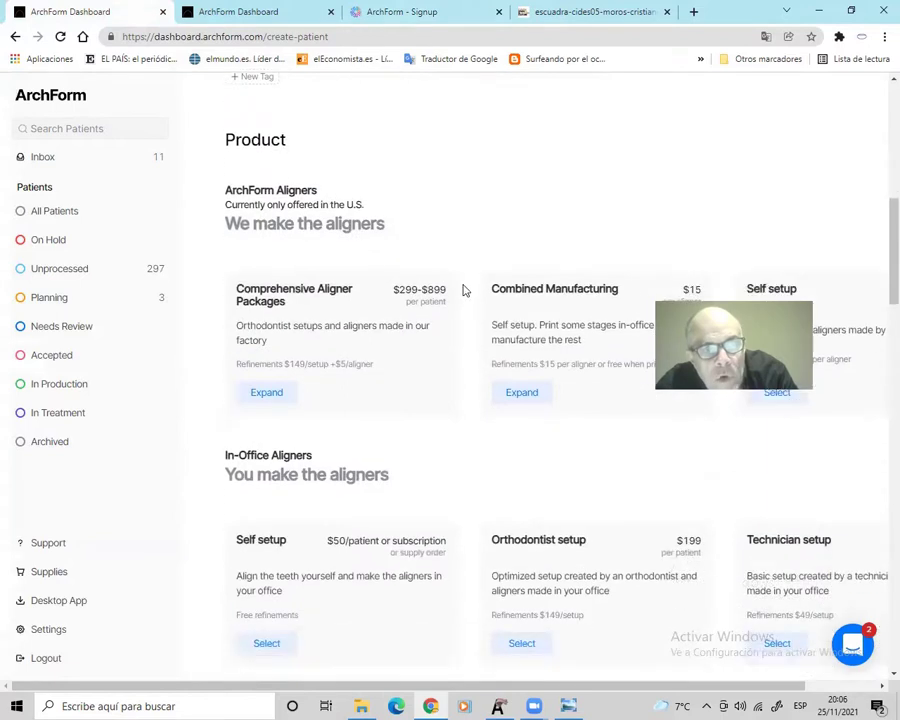
pyautogui.scroll(-5, 483, 392)
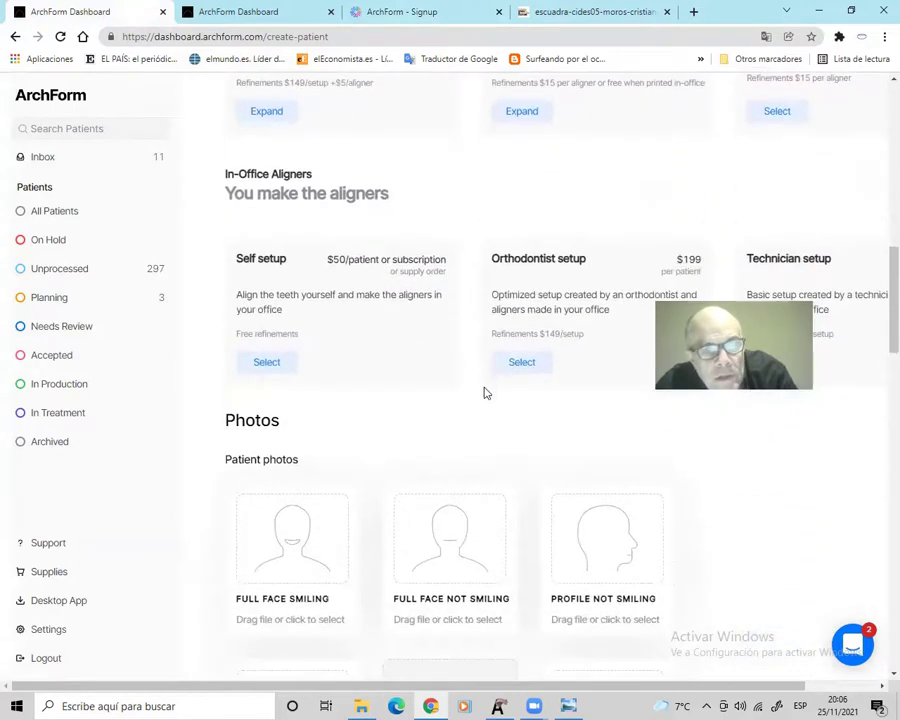
pyautogui.scroll(13, 483, 392)
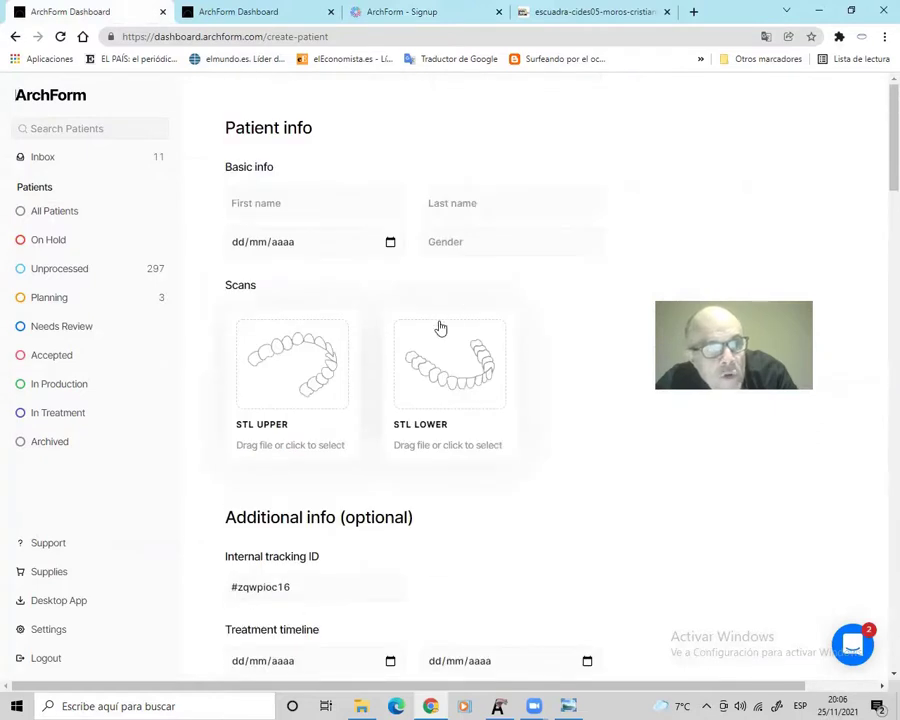
pyautogui.scroll(-2, 440, 326)
pyautogui.scroll(-8, 449, 334)
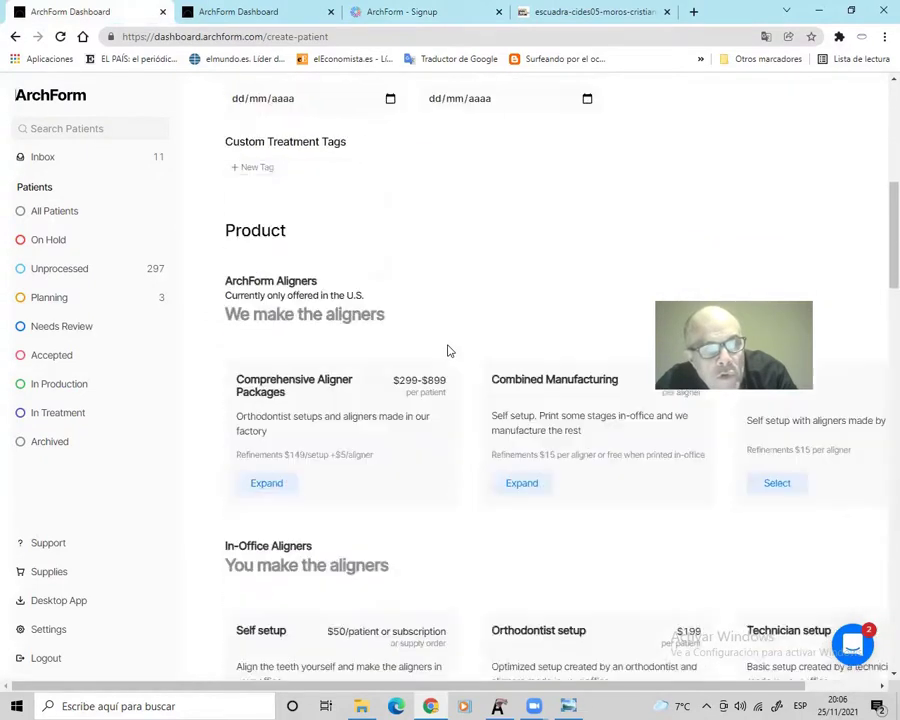
pyautogui.scroll(-2, 475, 387)
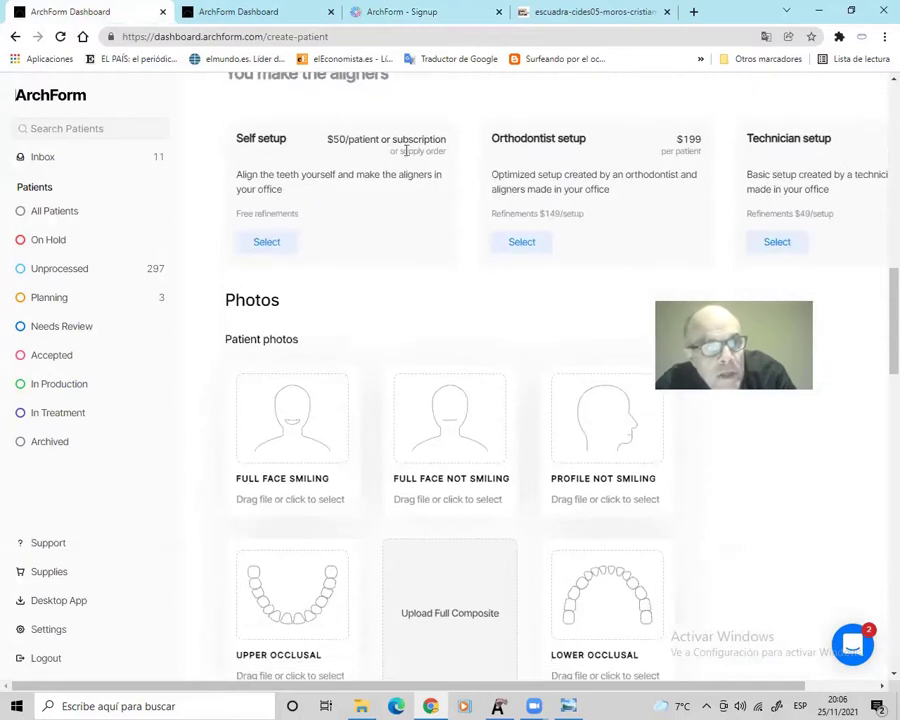
# Examine the form's patient photo, X-ray and prescription sections, then return to the patient info
pyautogui.scroll(-6, 410, 295)
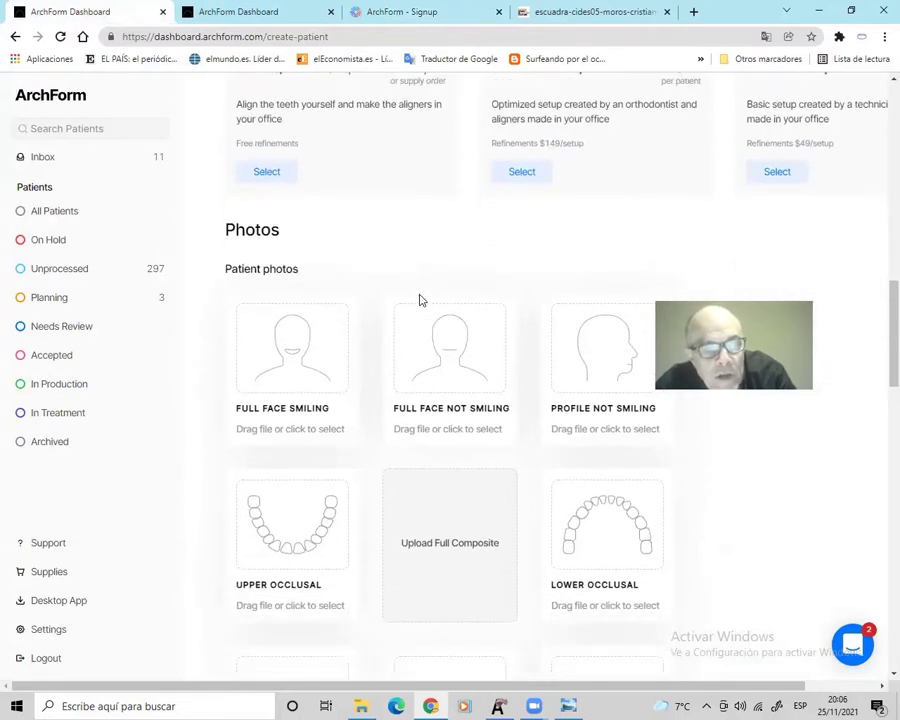
pyautogui.scroll(-3, 434, 316)
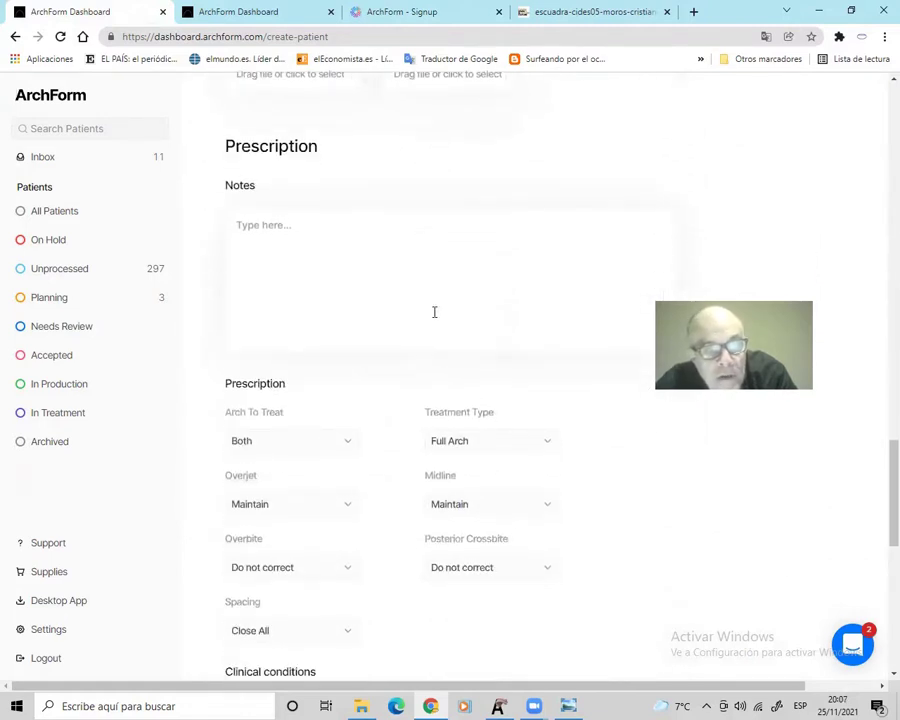
pyautogui.scroll(4, 434, 312)
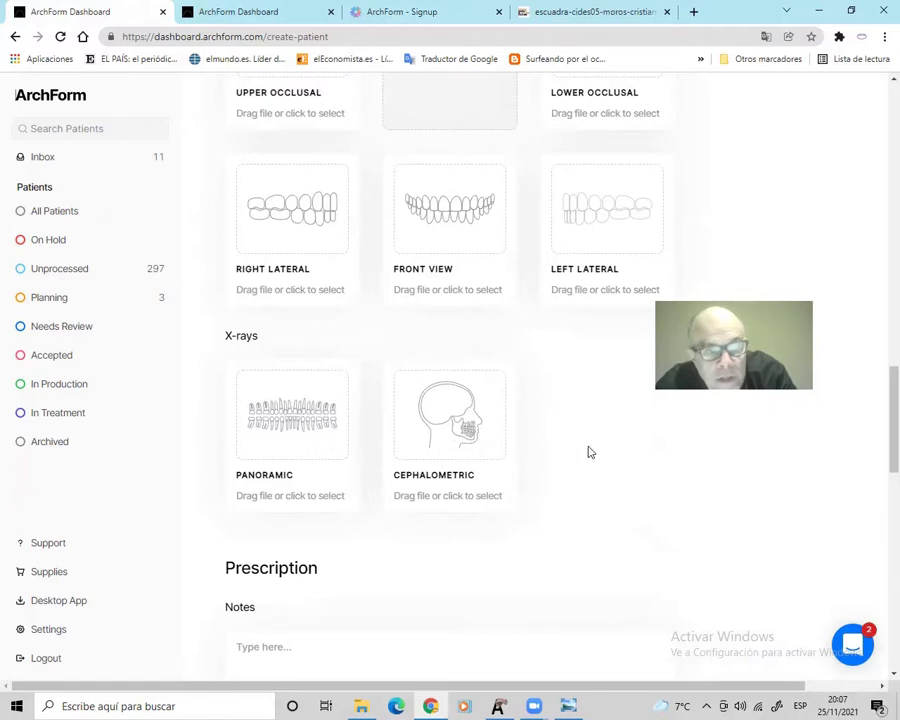
pyautogui.scroll(5, 528, 442)
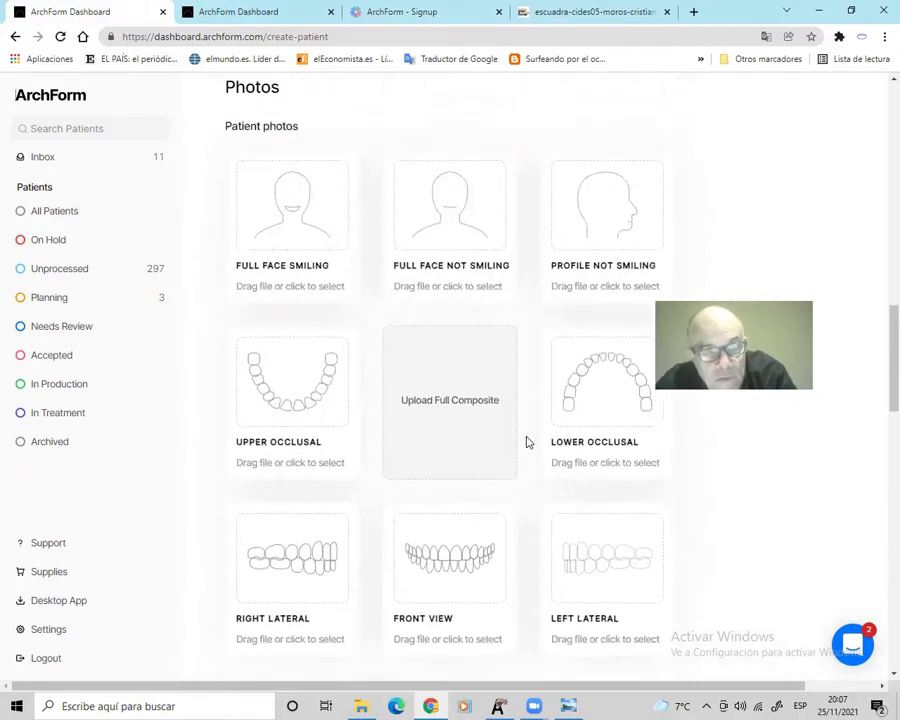
pyautogui.scroll(6, 418, 386)
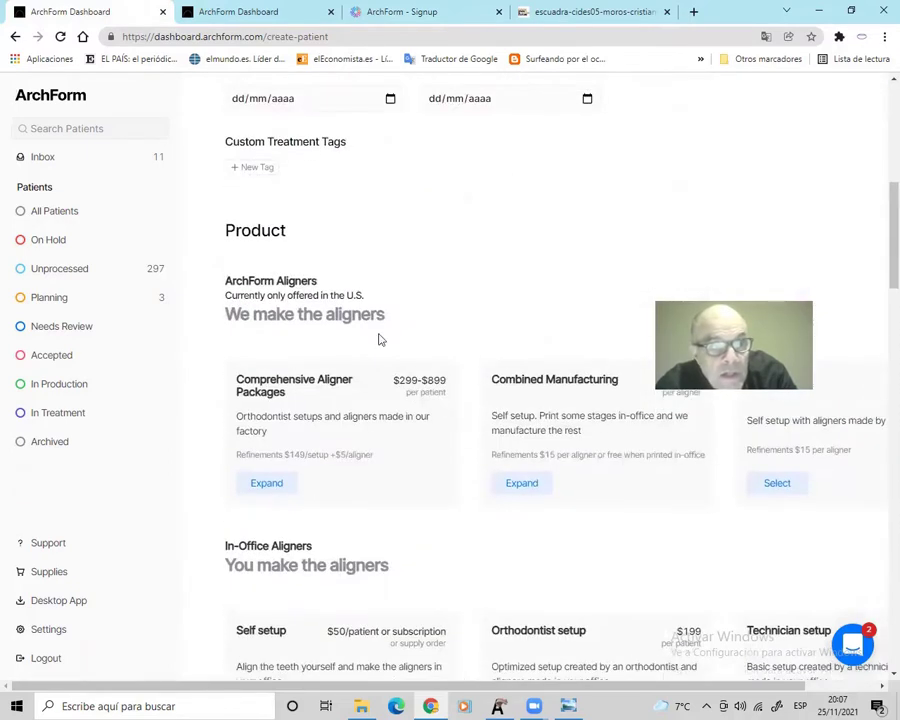
pyautogui.scroll(1, 375, 320)
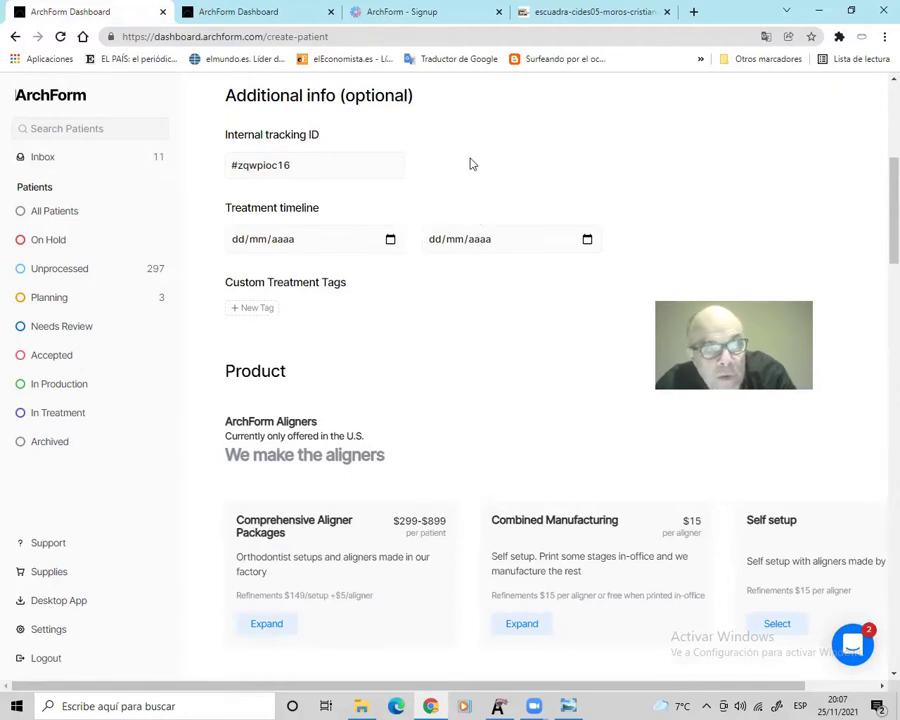
pyautogui.scroll(5, 471, 164)
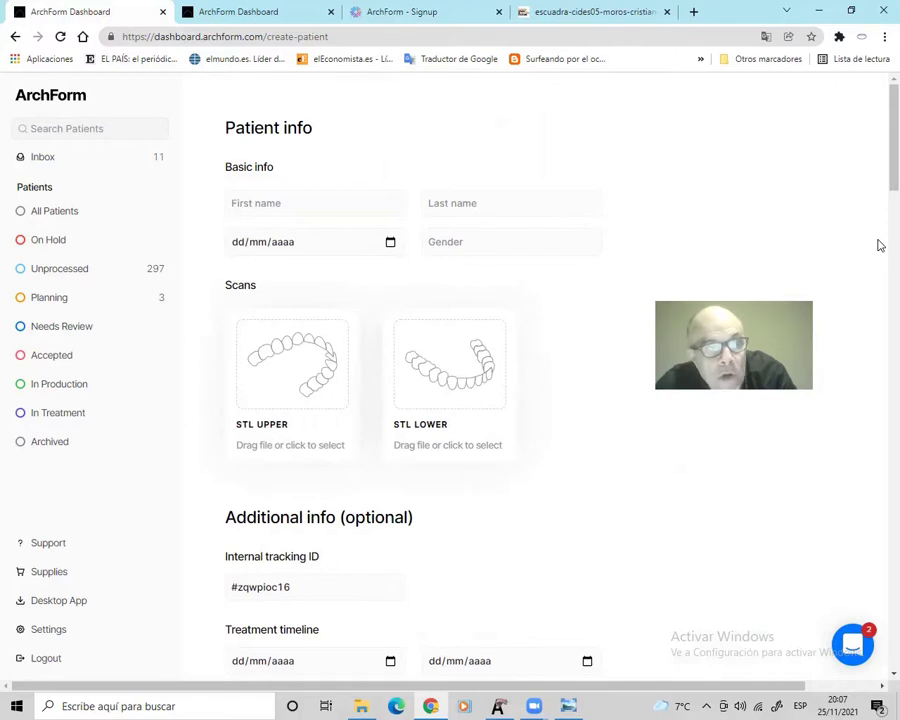
# Open the Introduccion basica 3D setup and inspect the enlarged dental model from the front and the patient's right side
pyautogui.click(260, 15)
pyautogui.scroll(-2, 414, 167)
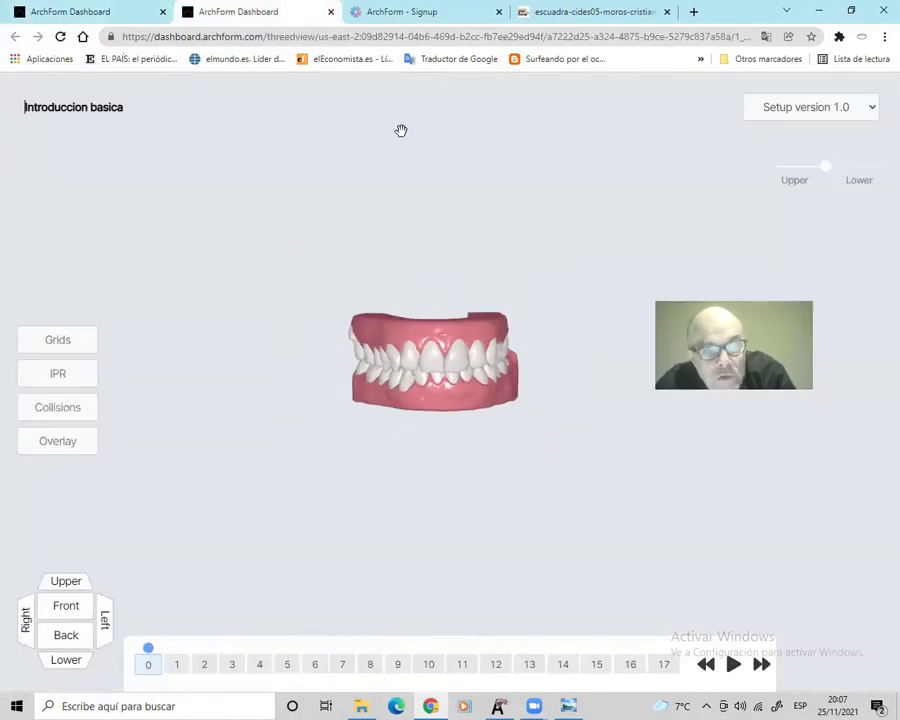
pyautogui.scroll(3, 406, 205)
pyautogui.moveTo(406, 205); pyautogui.dragTo(482, 185)
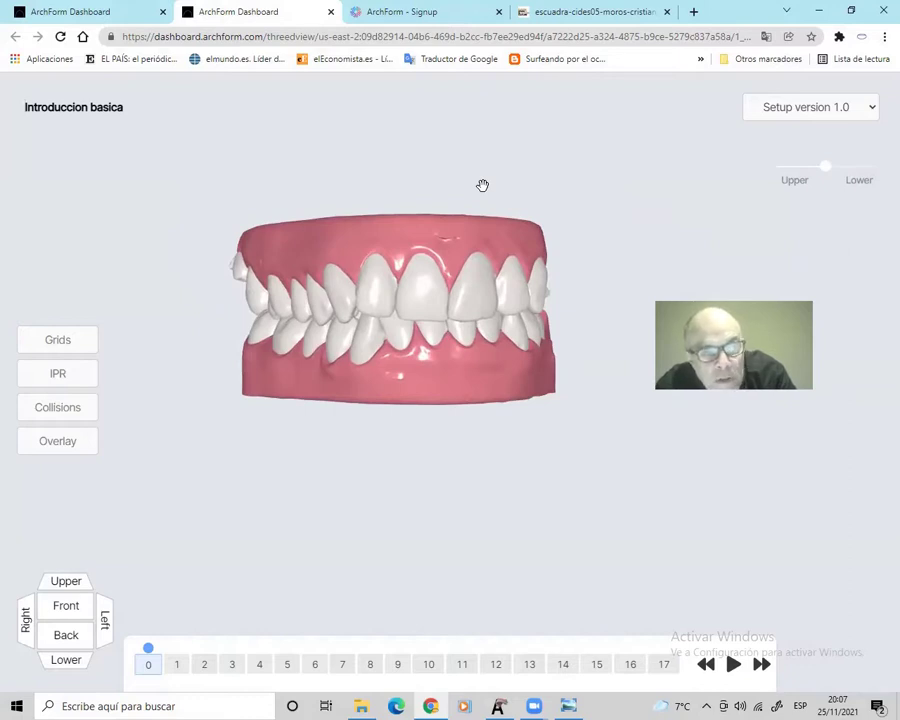
pyautogui.moveTo(482, 185); pyautogui.dragTo(482, 186)
pyautogui.moveTo(430, 503); pyautogui.dragTo(508, 441)
pyautogui.scroll(3, 512, 434)
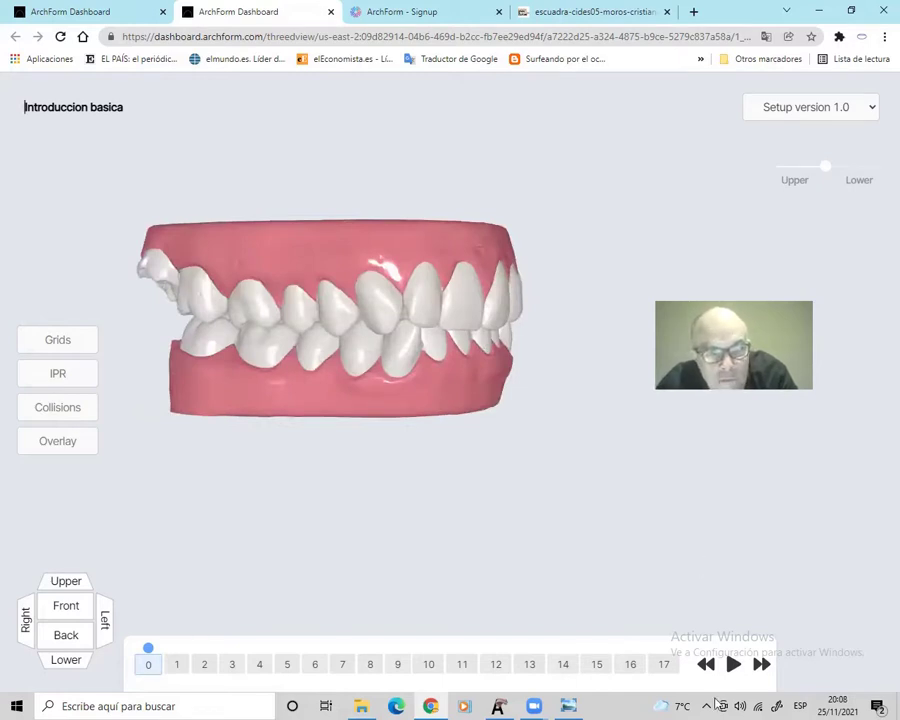
# Play the tooth movement animation, reset it to stage 0 and play it again
pyautogui.click(733, 664)
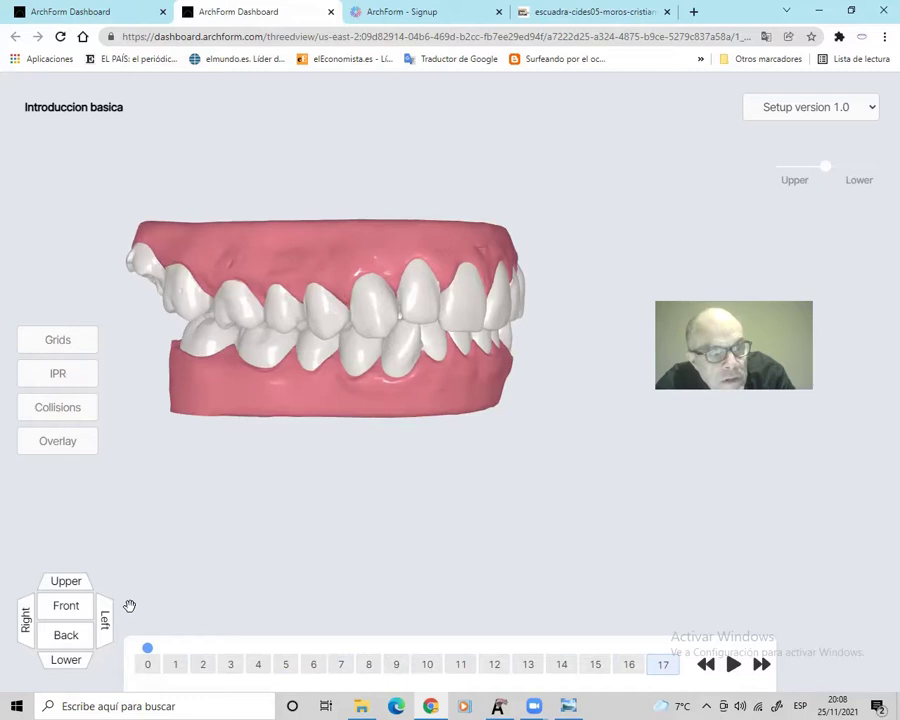
pyautogui.click(152, 665)
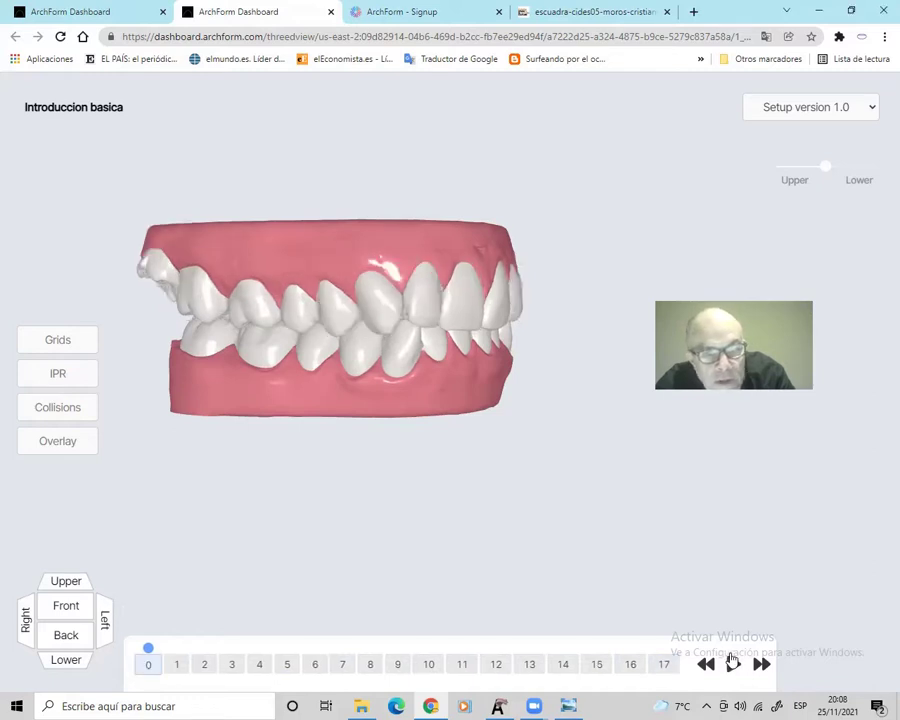
pyautogui.click(732, 663)
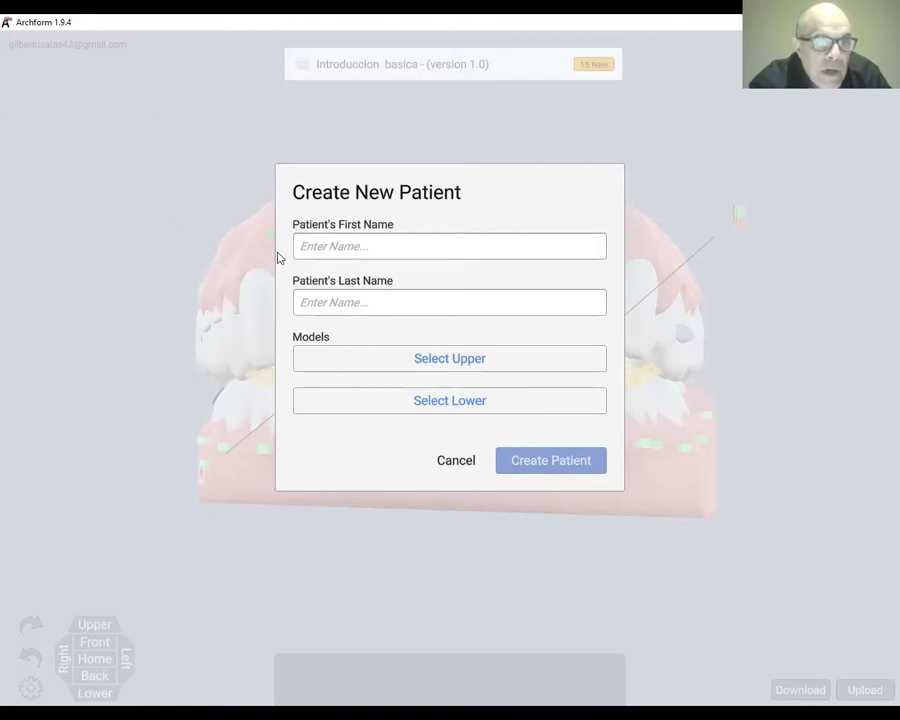
# In the ArchForm desktop app, enter "introducción" as the new patient's first name and "básico" as the last name
pyautogui.click(328, 254)
pyautogui.write('introd')
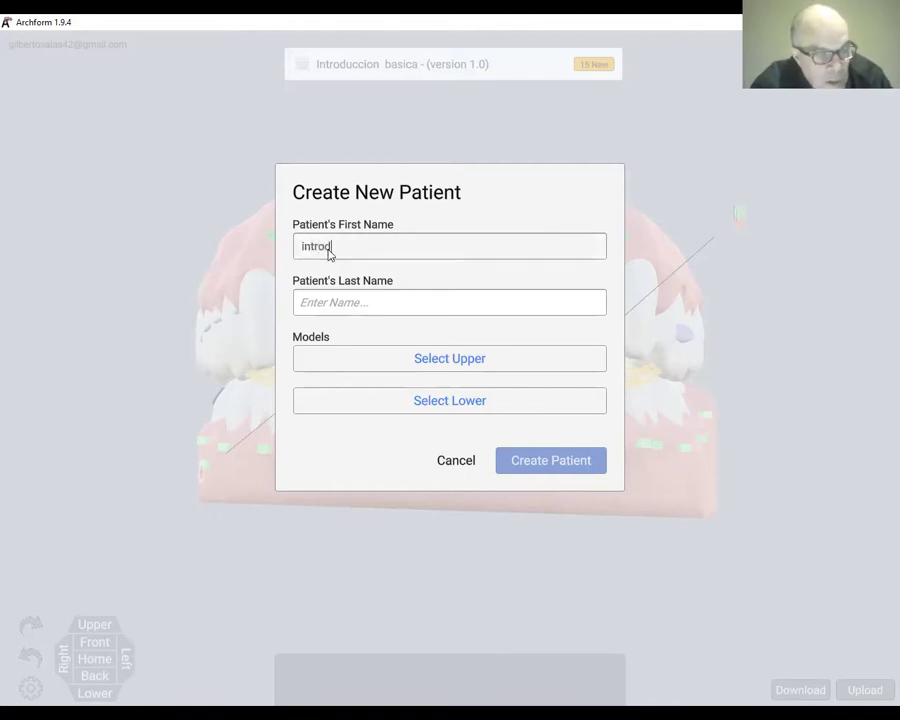
pyautogui.write('ucci')
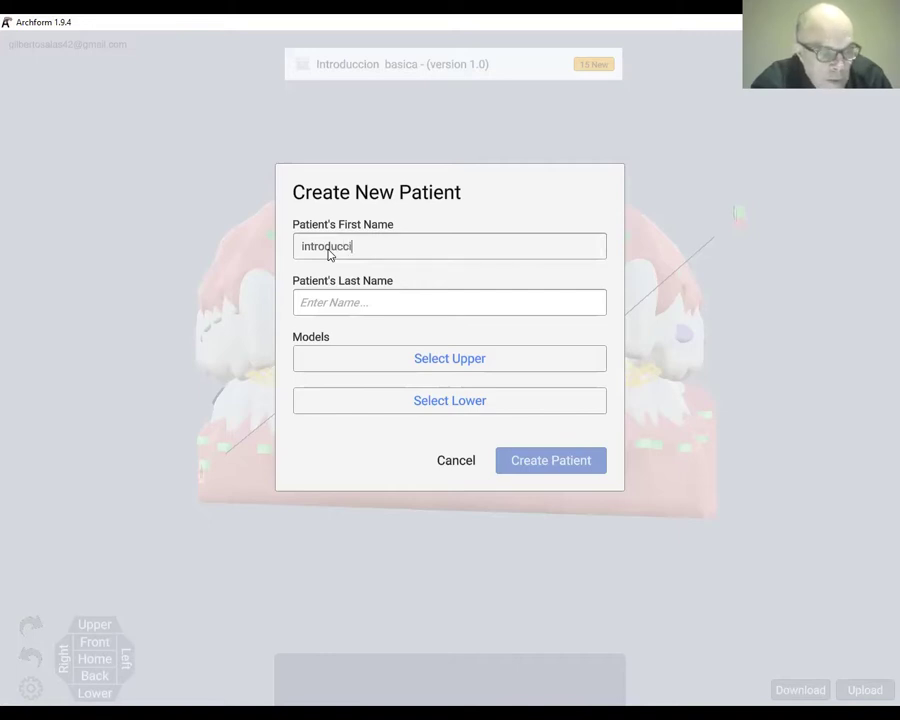
pyautogui.write('ón')
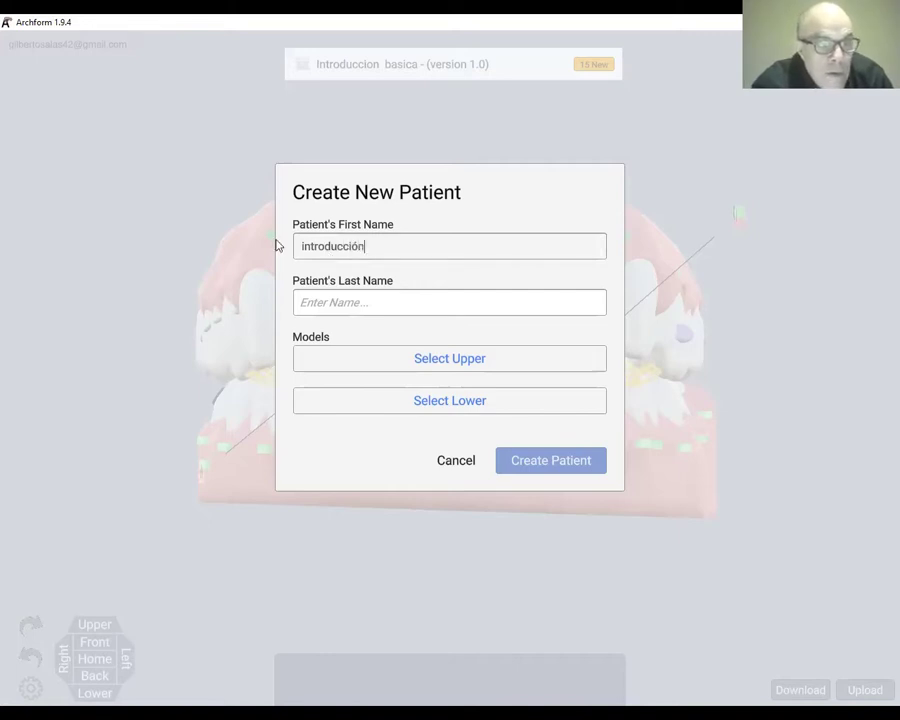
pyautogui.click(352, 300)
pyautogui.write('básico')
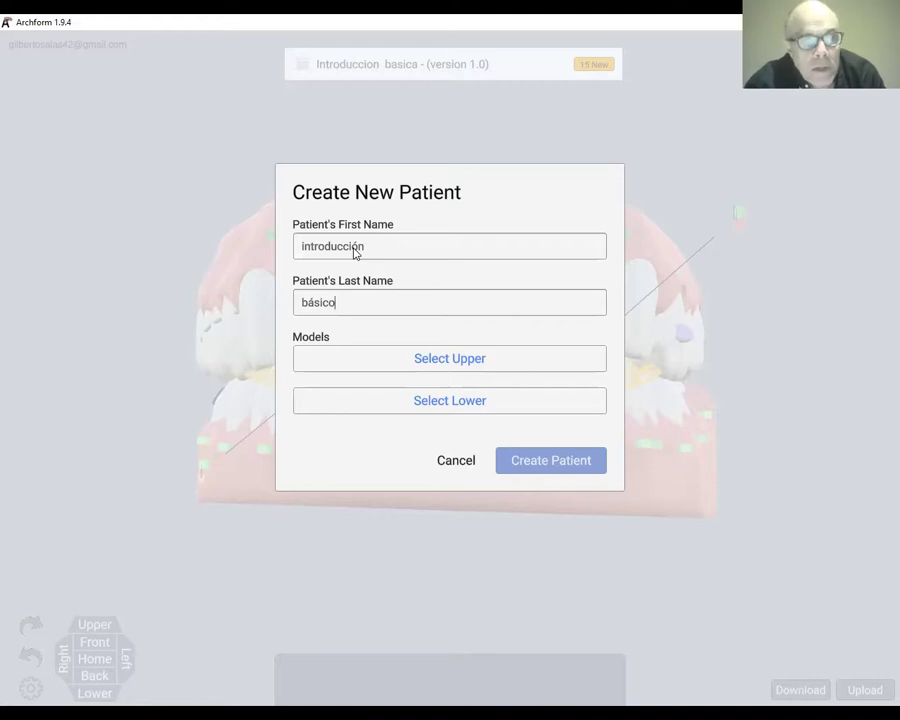
# Correct the patient's first name to the unaccented spelling "introduccion"
pyautogui.doubleClick(356, 249)
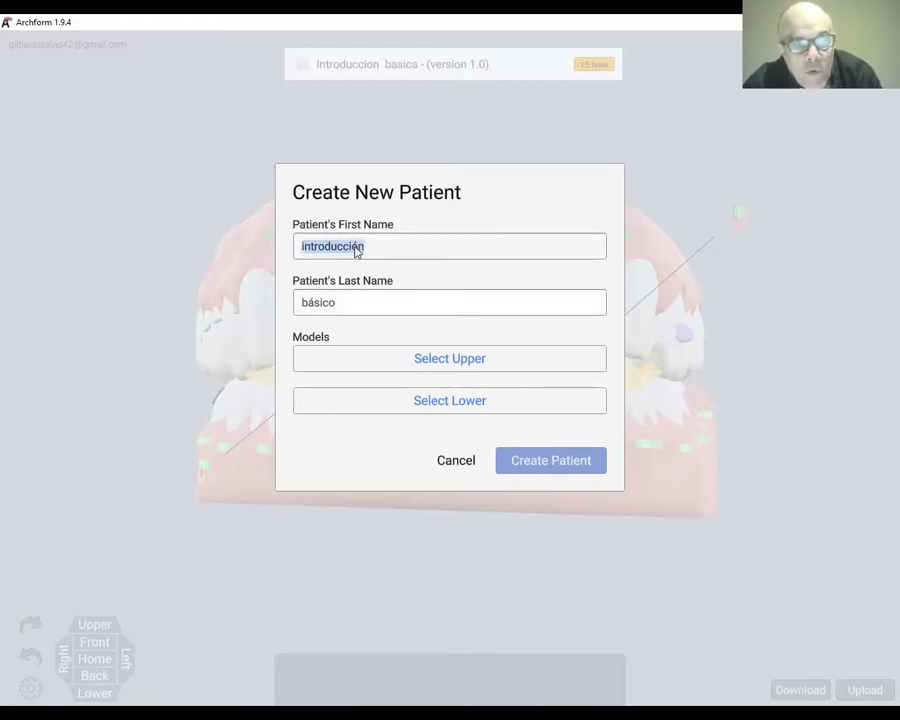
pyautogui.click(357, 251)
pyautogui.press('BackSpace')
pyautogui.press('BackSpace')
pyautogui.write('on')
# Correct the patient's last name to the unaccented spelling "basico"
pyautogui.doubleClick(314, 304)
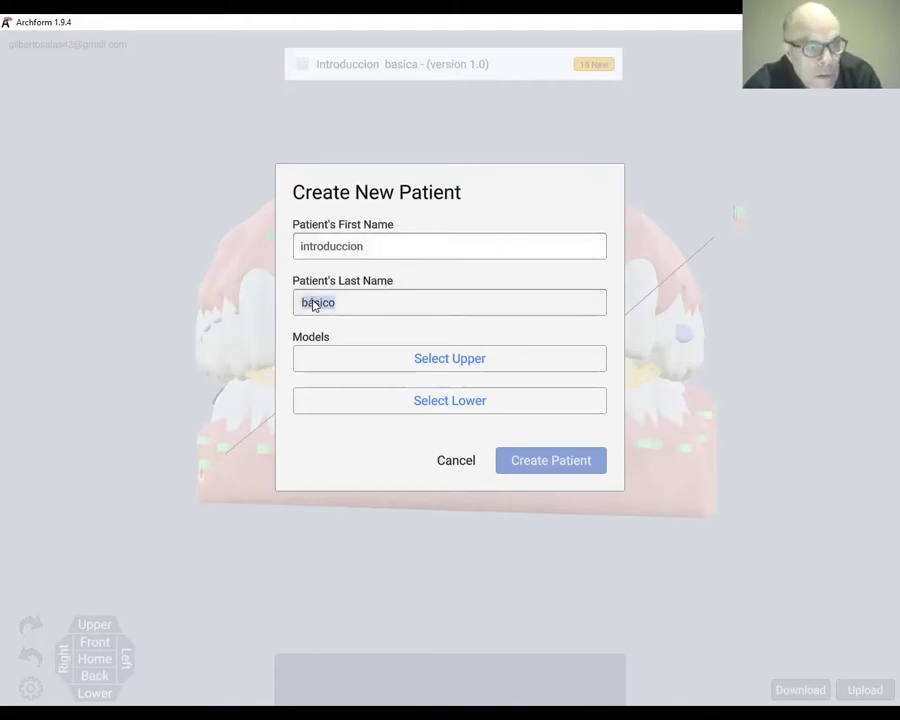
pyautogui.click(311, 304)
pyautogui.press('BackSpace')
pyautogui.write('a')
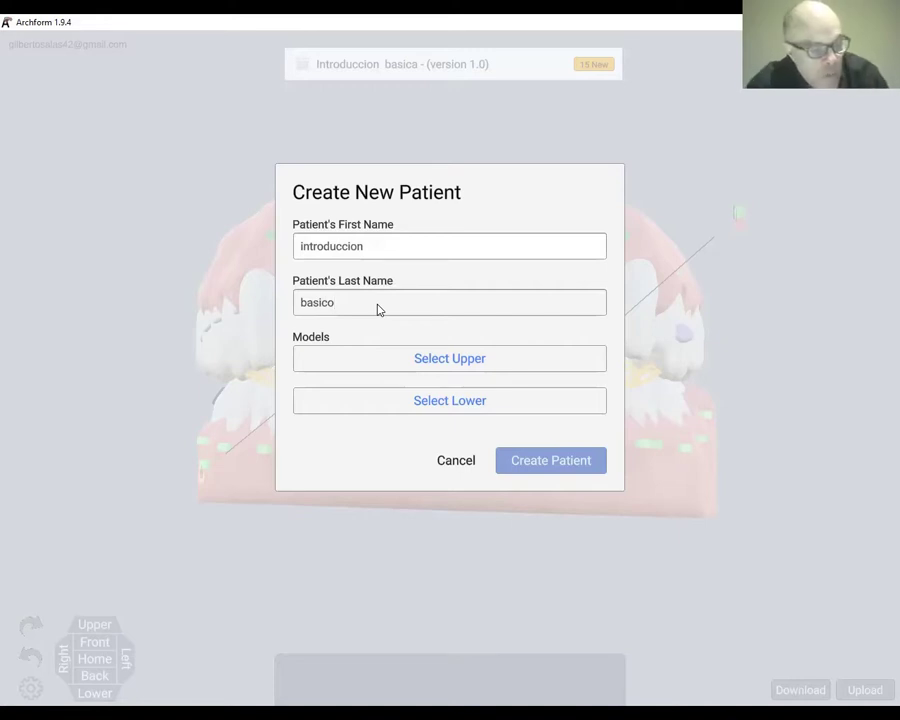
# Append "refinement" to the patient's last name and remove it again
pyautogui.write('refine')
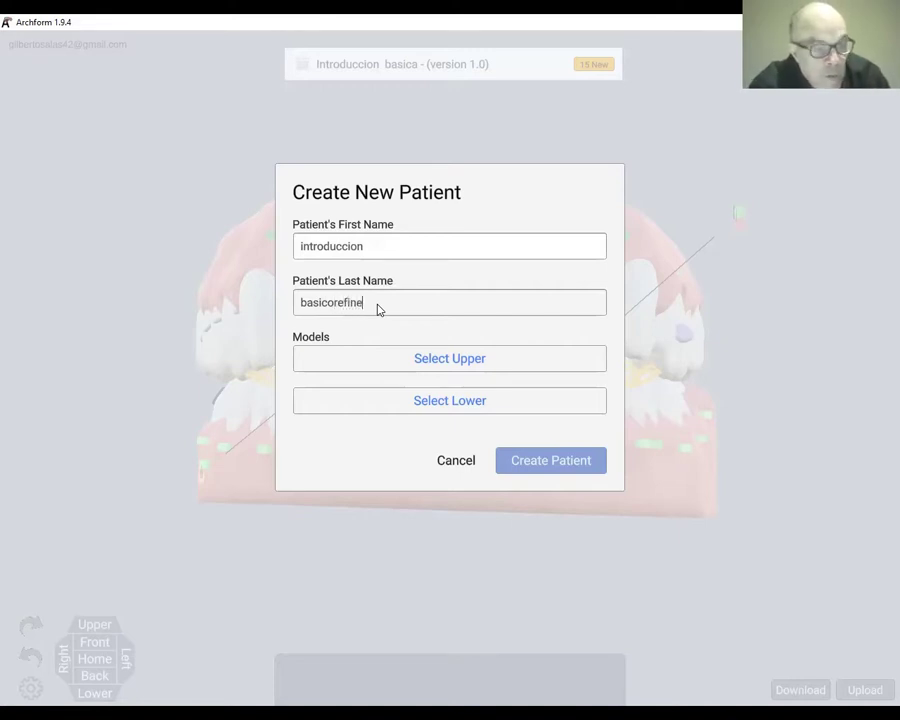
pyautogui.write('ment')
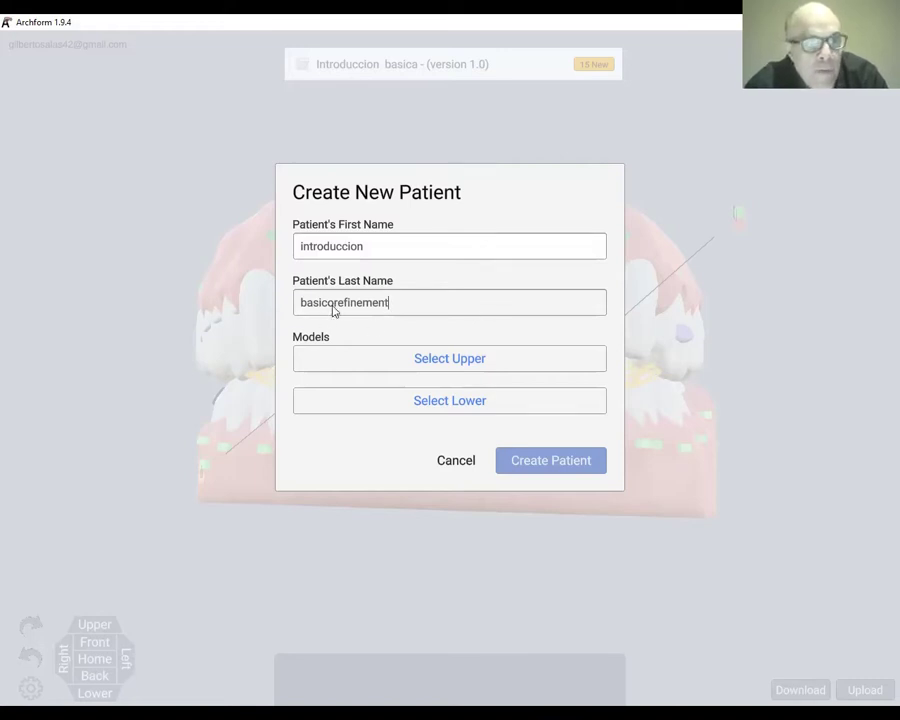
pyautogui.press('BackSpace')
pyautogui.press('BackSpace')
pyautogui.press('BackSpace')
pyautogui.press('BackSpace')
pyautogui.press('BackSpace')
pyautogui.press('BackSpace')
pyautogui.press('BackSpace')
pyautogui.press('BackSpace')
pyautogui.press('BackSpace')
pyautogui.press('BackSpace')
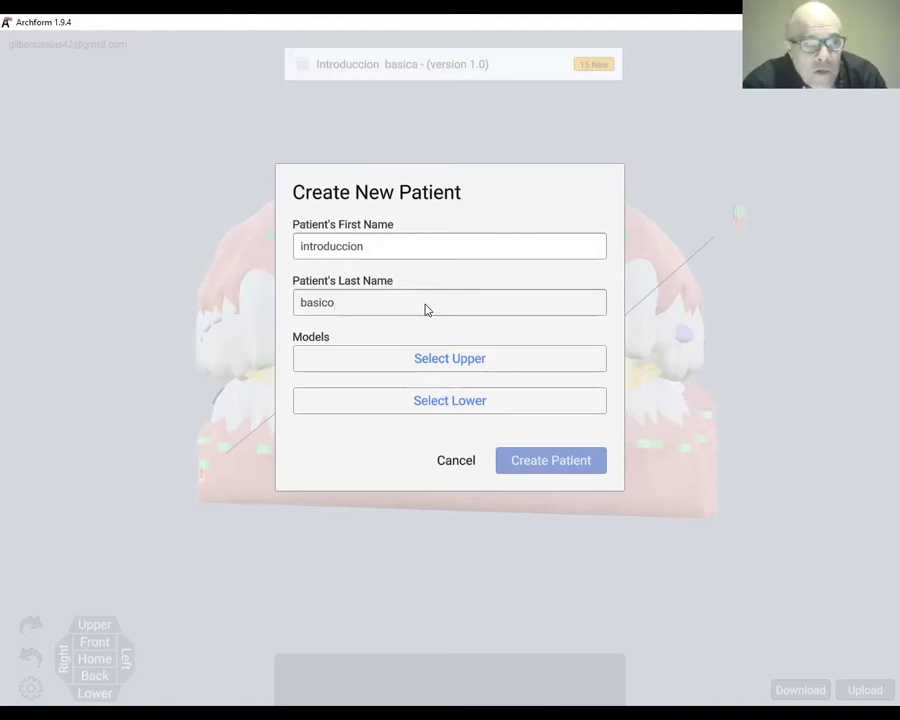
# Load the SUPERIOR scan from the BASICO folder as the patient's upper model
pyautogui.click(445, 366)
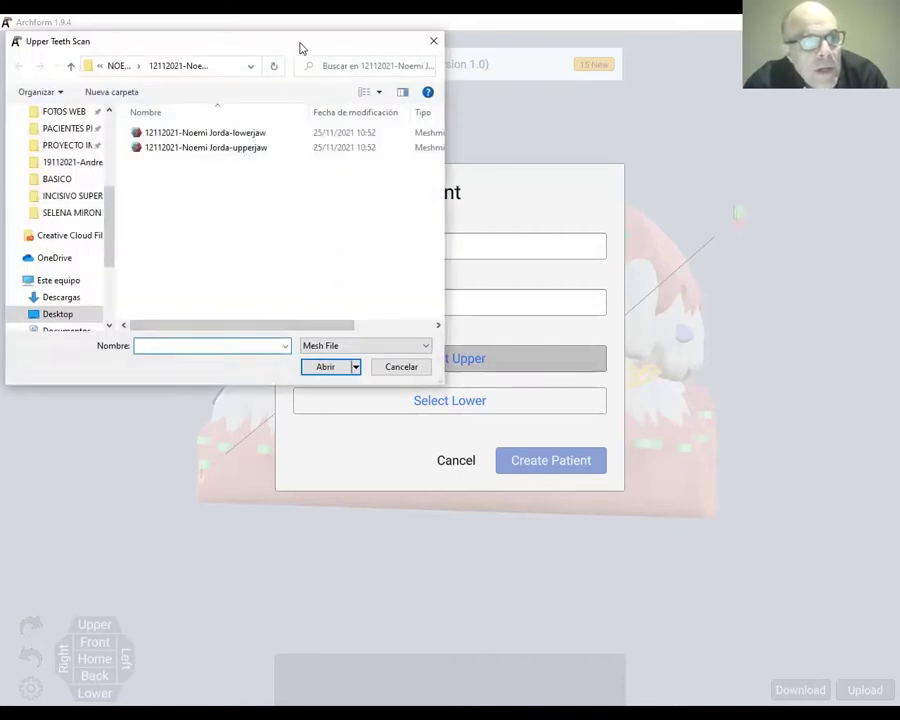
pyautogui.moveTo(300, 47); pyautogui.dragTo(352, 210)
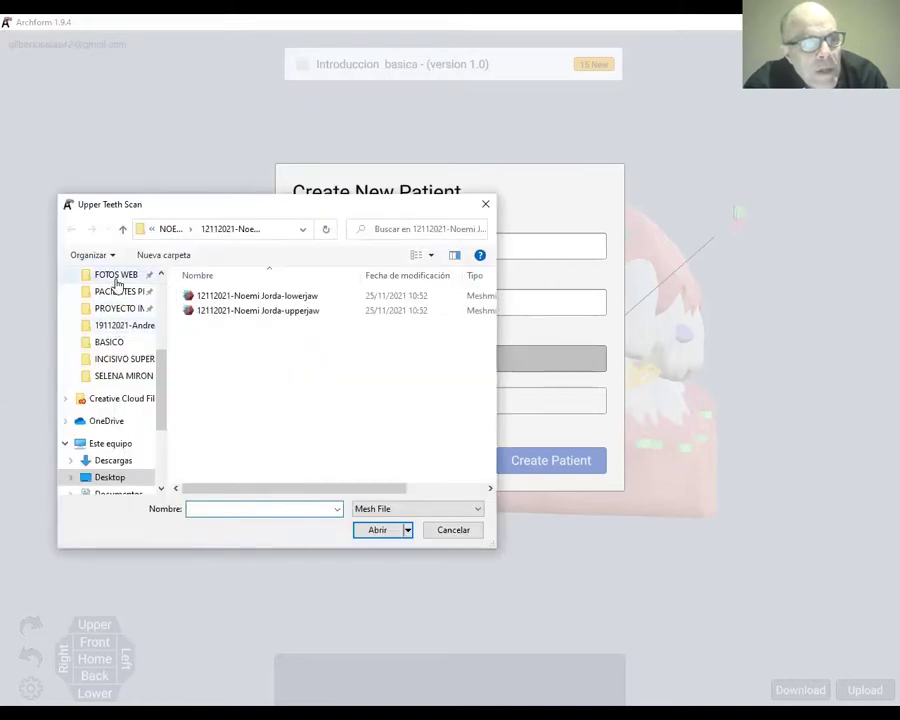
pyautogui.click(117, 342)
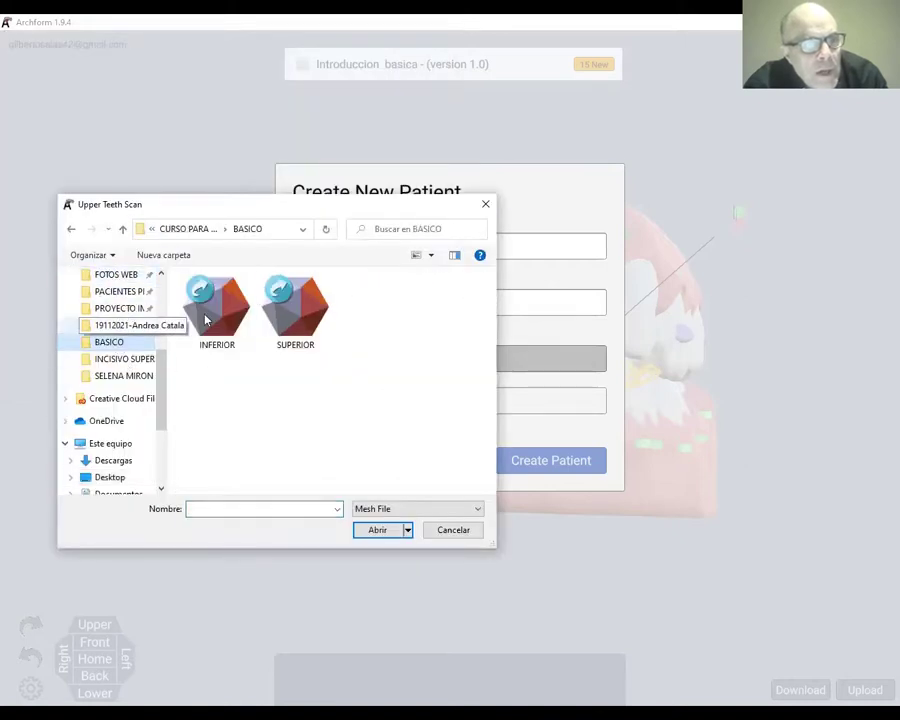
pyautogui.click(305, 328)
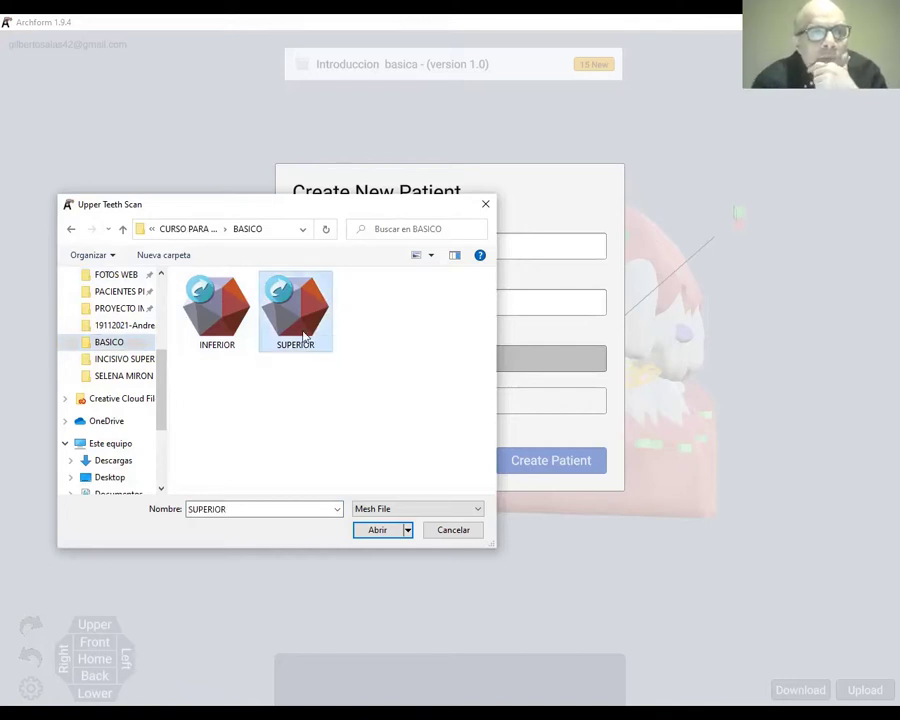
pyautogui.click(377, 531)
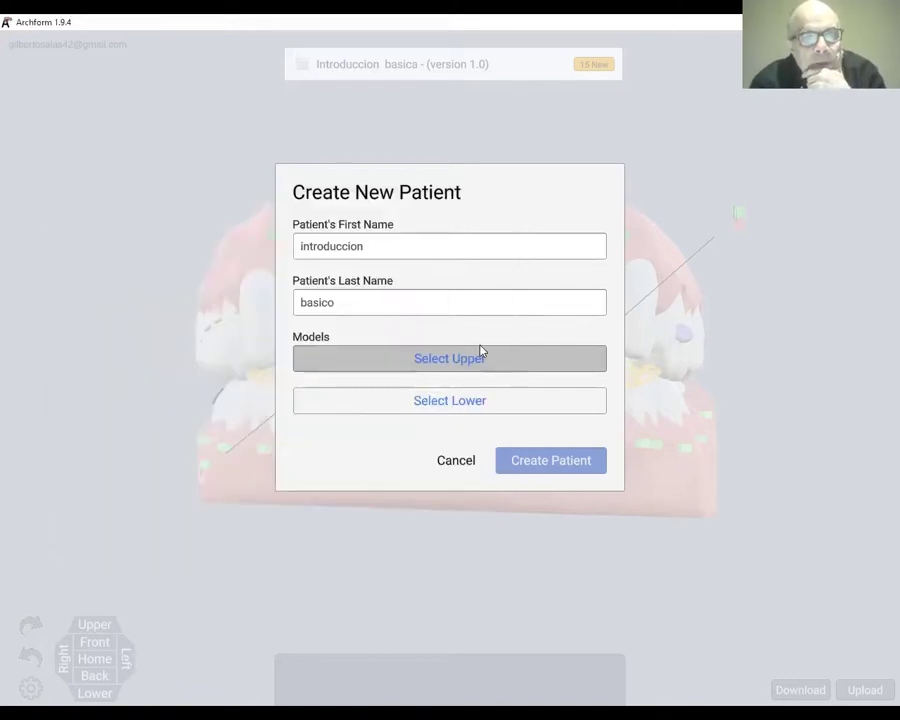
# Load the INFERIOR scan as the lower model and create the patient
pyautogui.click(448, 402)
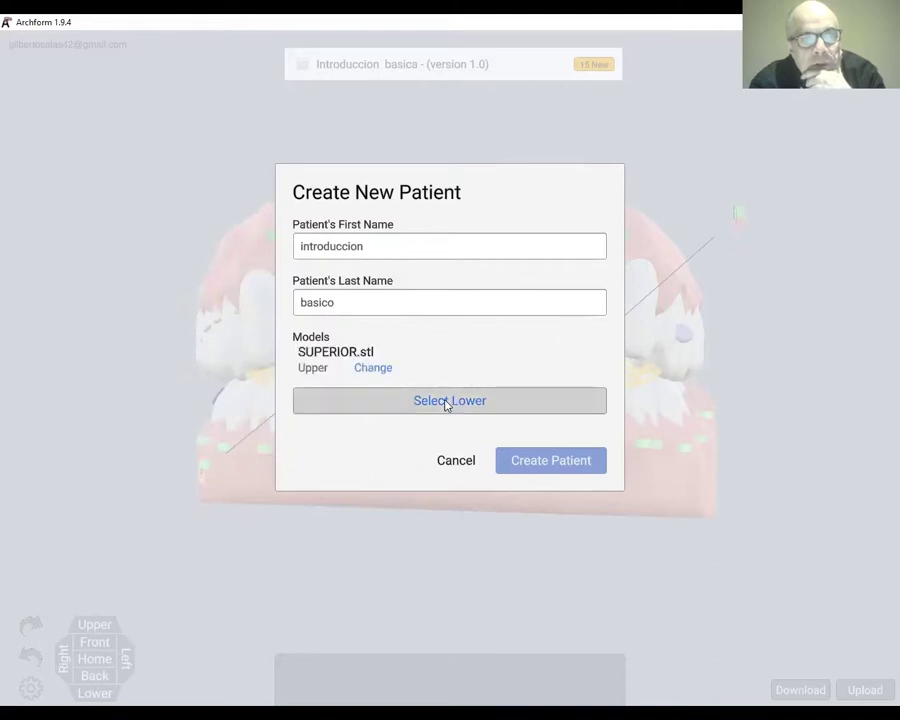
pyautogui.click(216, 330)
pyautogui.click(390, 529)
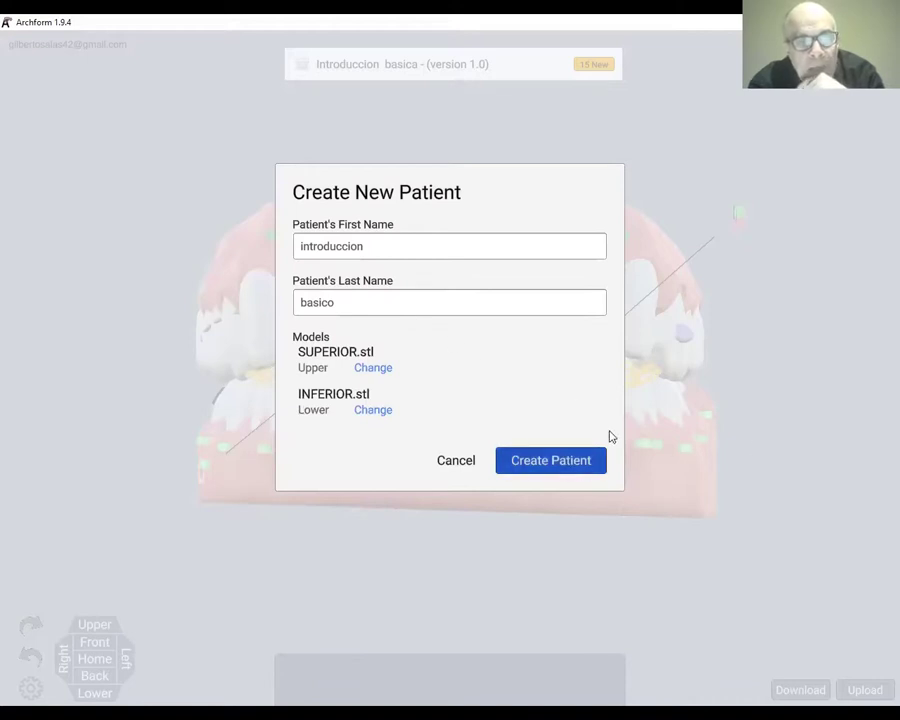
pyautogui.click(563, 470)
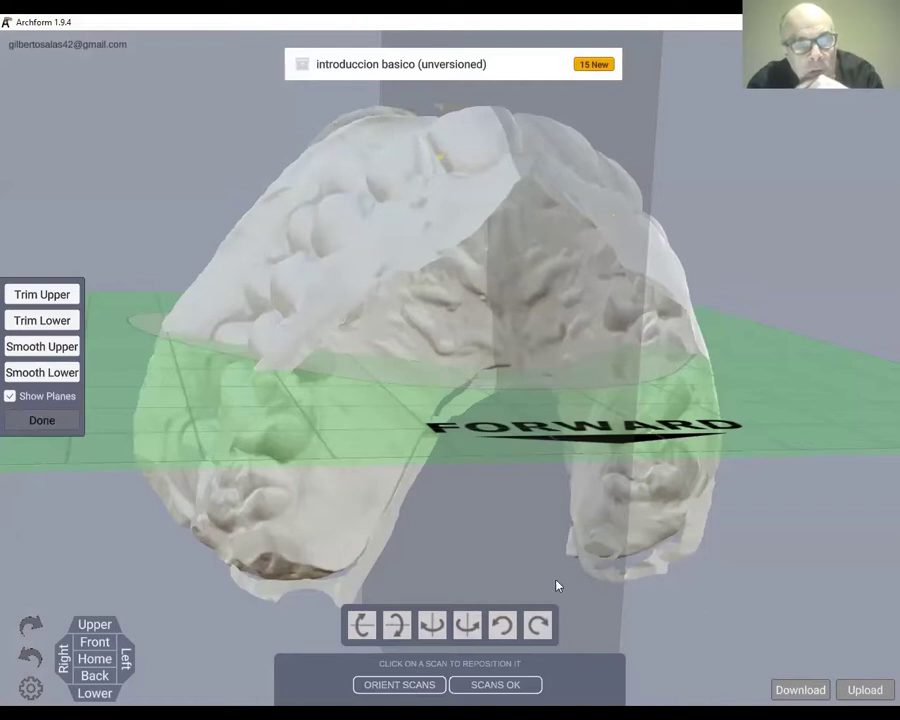
# Orient the scans automatically, select both arches and shift them sideways to centre the incisors on the midline plane
pyautogui.click(404, 685)
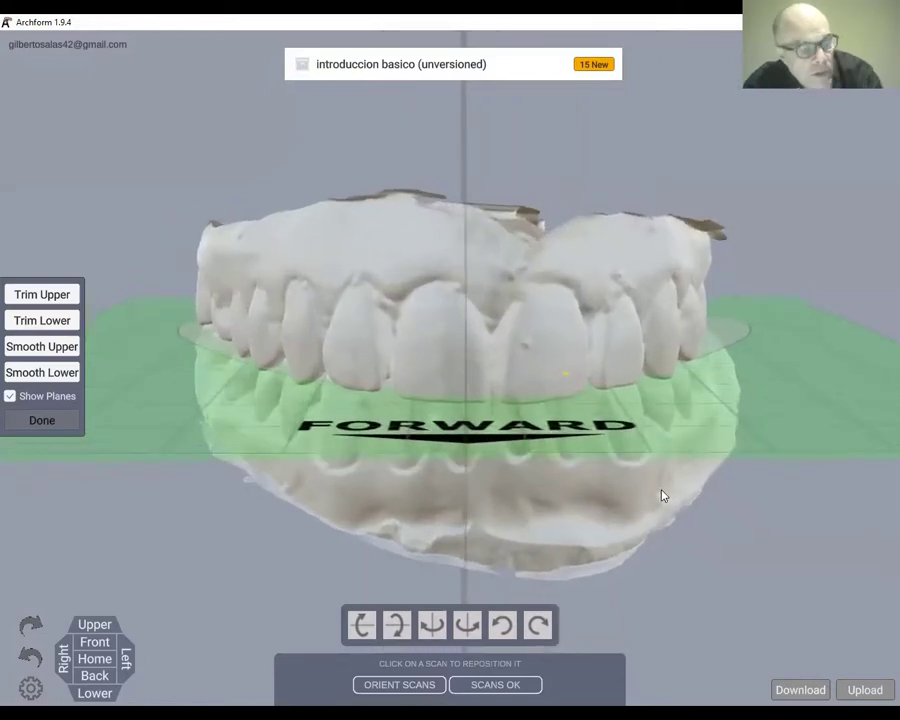
pyautogui.click(571, 311)
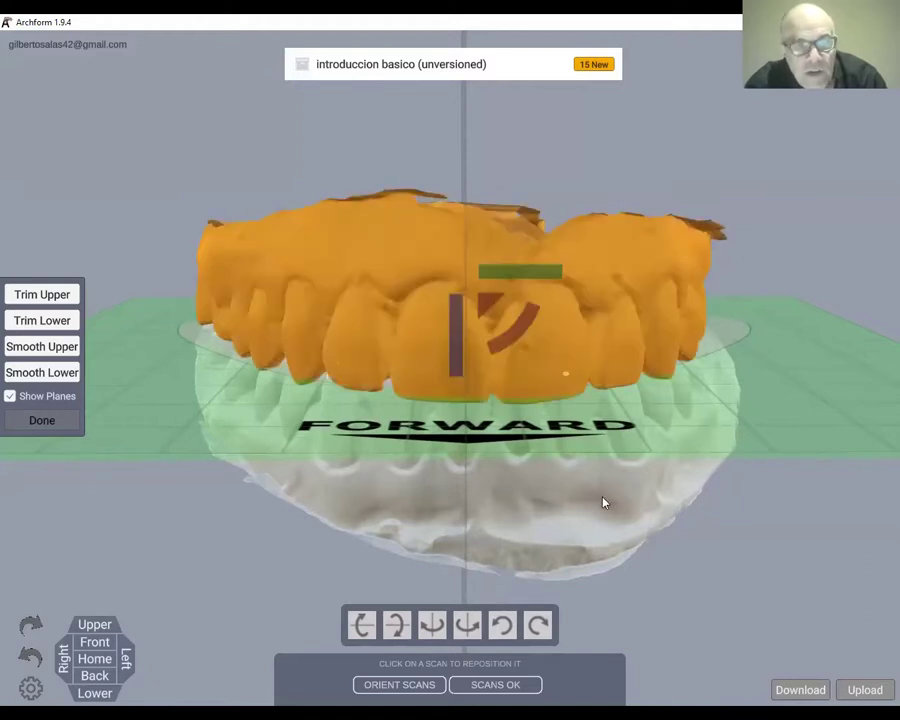
pyautogui.click(532, 416)
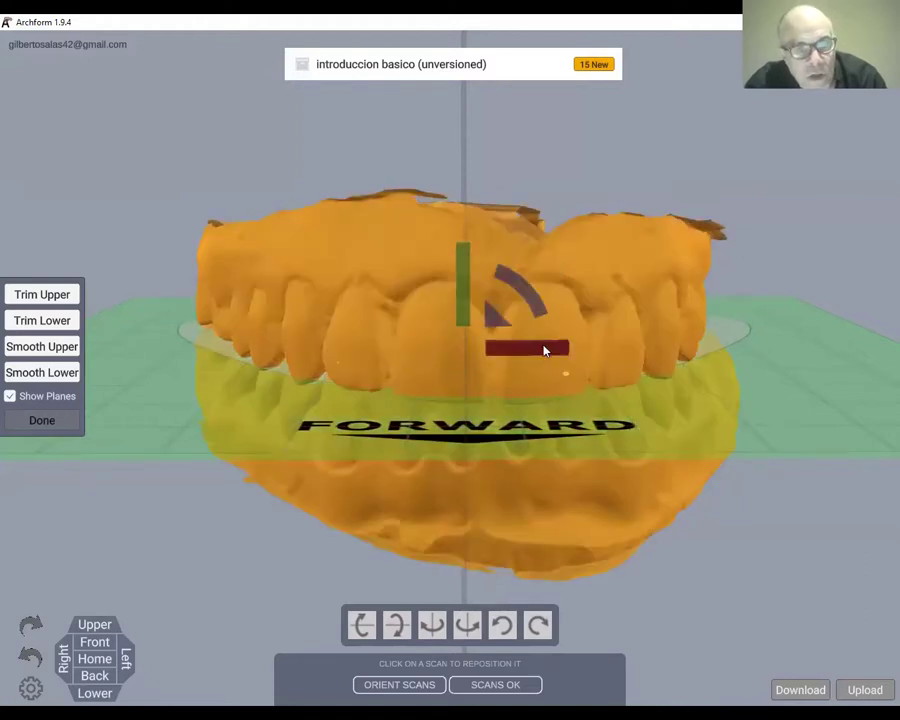
pyautogui.moveTo(542, 351); pyautogui.dragTo(521, 345)
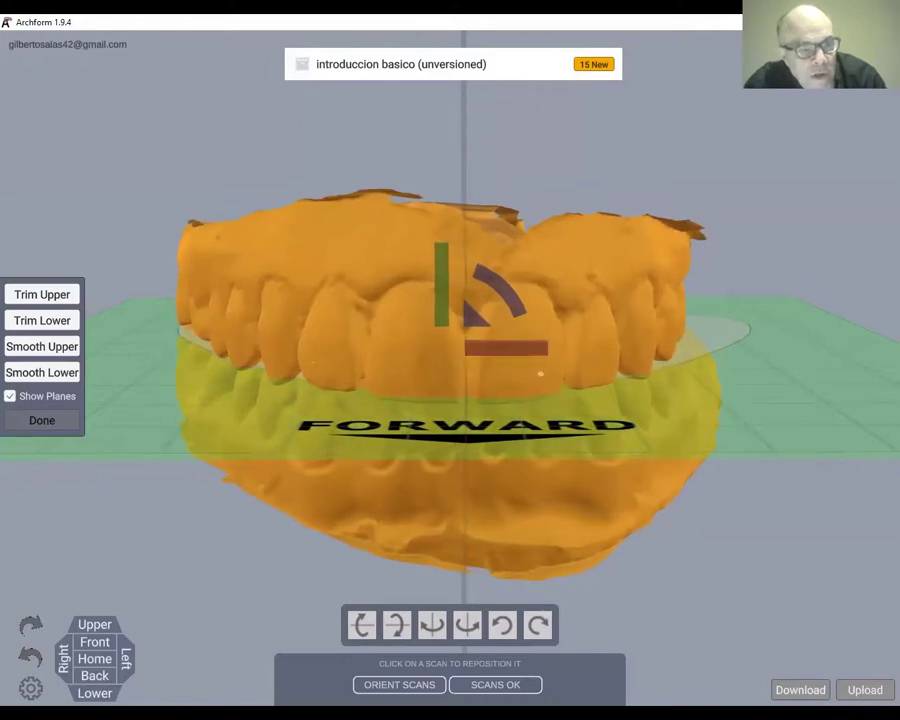
# In the upper view, rotate both arches slightly and shift them sideways to centre them on the arch-shaped guide
pyautogui.click(95, 624)
pyautogui.moveTo(500, 292); pyautogui.dragTo(495, 298)
pyautogui.moveTo(492, 353); pyautogui.dragTo(513, 356)
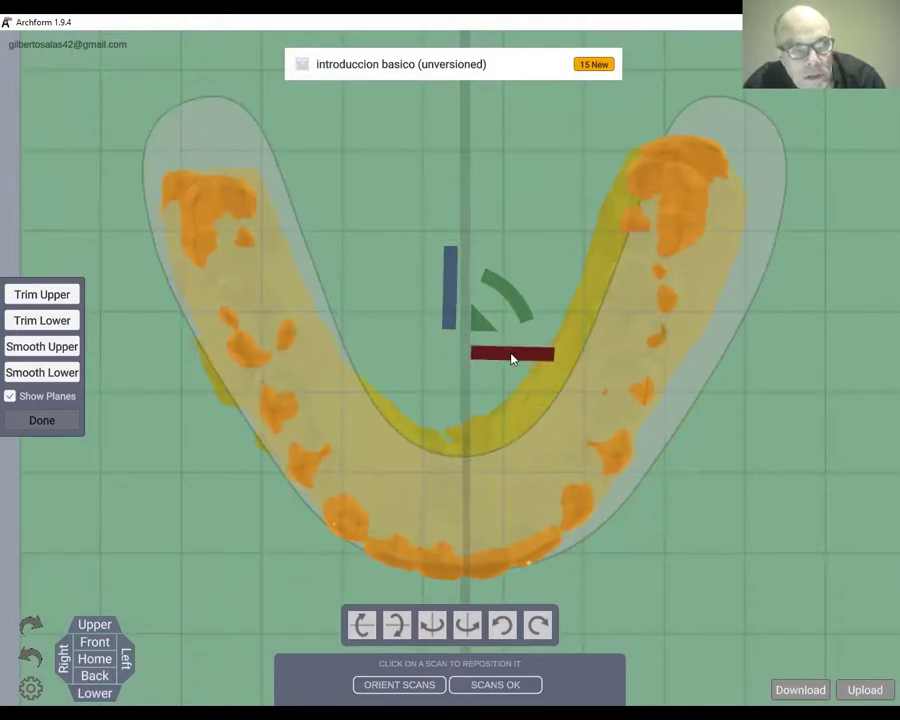
# From the side, tilt and lower both arches to align the bite with the horizontal plane, and check the patient's left side
pyautogui.click(97, 659)
pyautogui.click(91, 676)
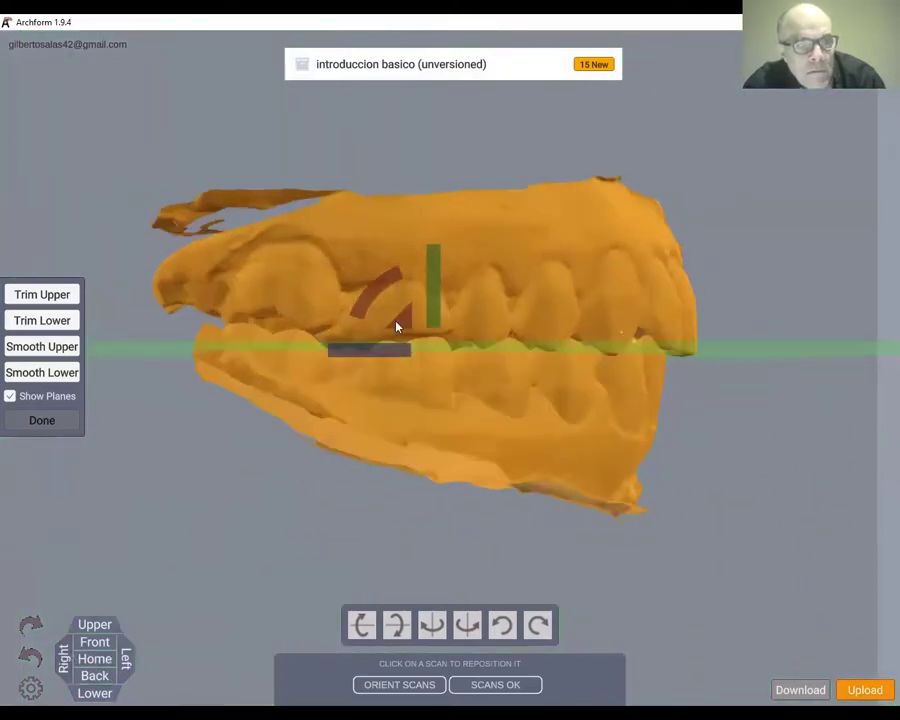
pyautogui.moveTo(390, 293); pyautogui.dragTo(428, 296)
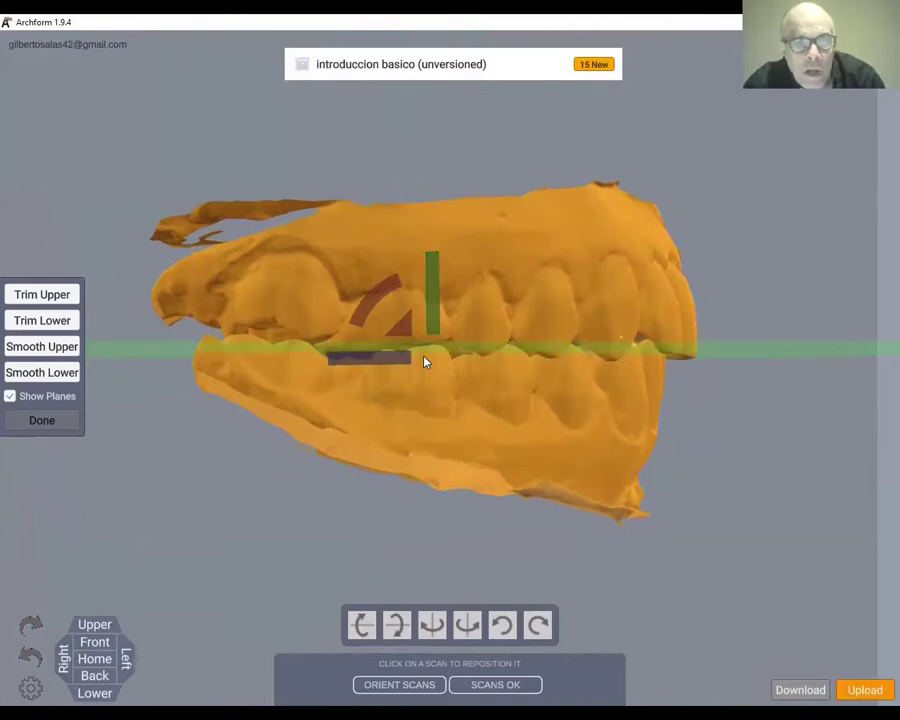
pyautogui.click(121, 670)
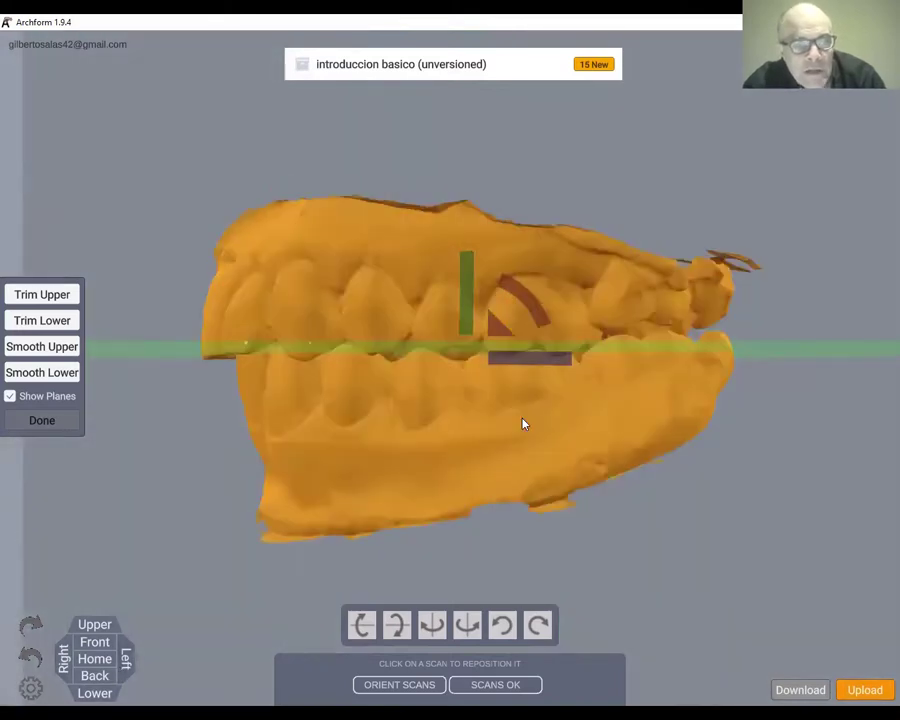